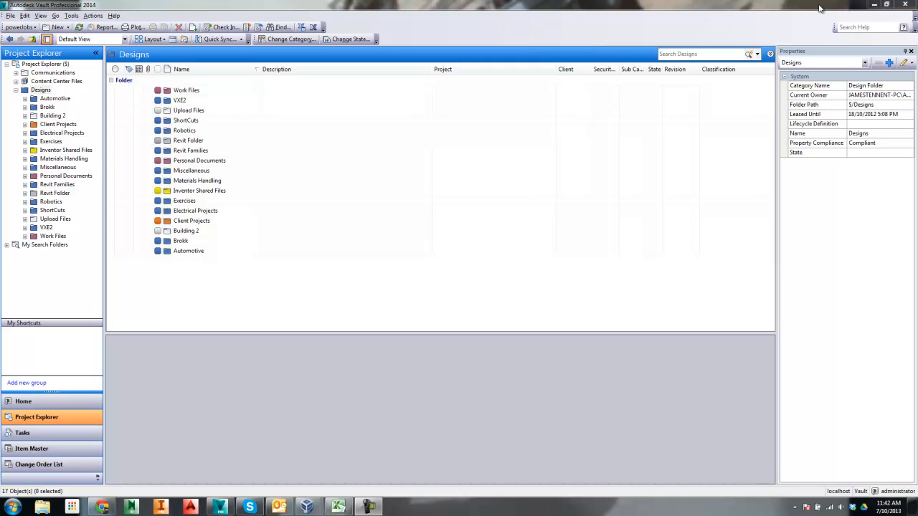
Open the Files for upload folder on the desktop and look through its A14 text files.
{"action": "left_click", "coordinate": [872, 6]}
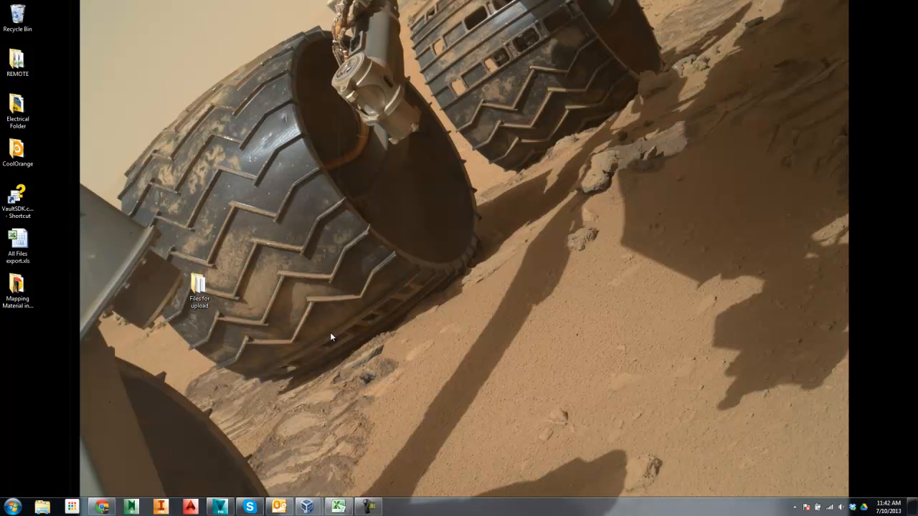
{"action": "left_click", "coordinate": [213, 299]}
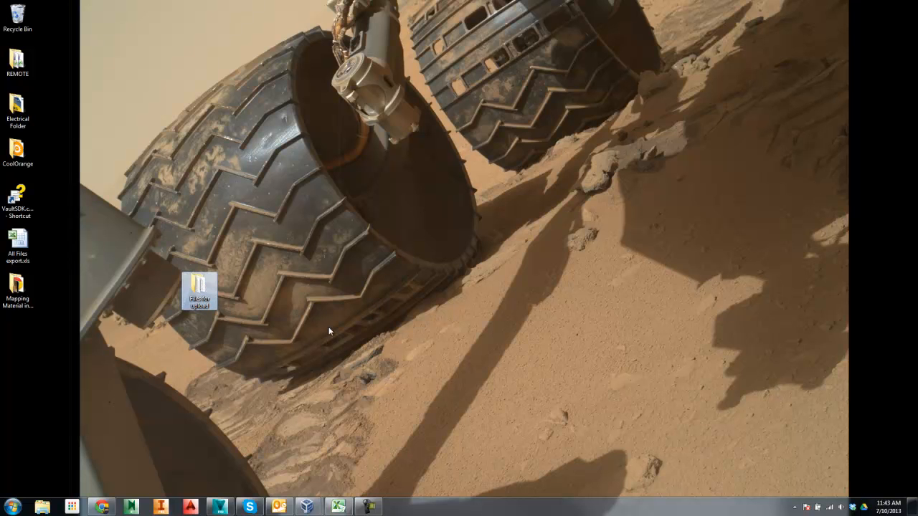
{"action": "double_click", "coordinate": [204, 296]}
{"action": "left_click", "coordinate": [172, 63]}
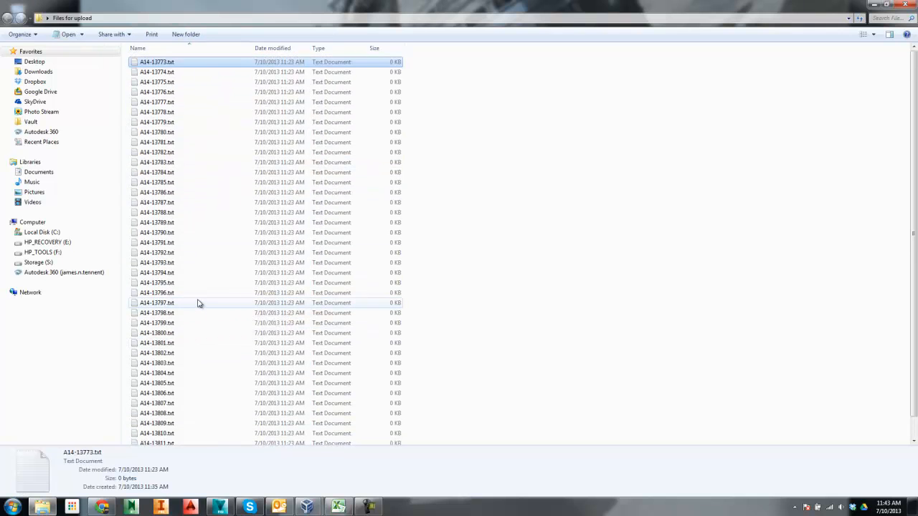
{"action": "left_click", "coordinate": [181, 93]}
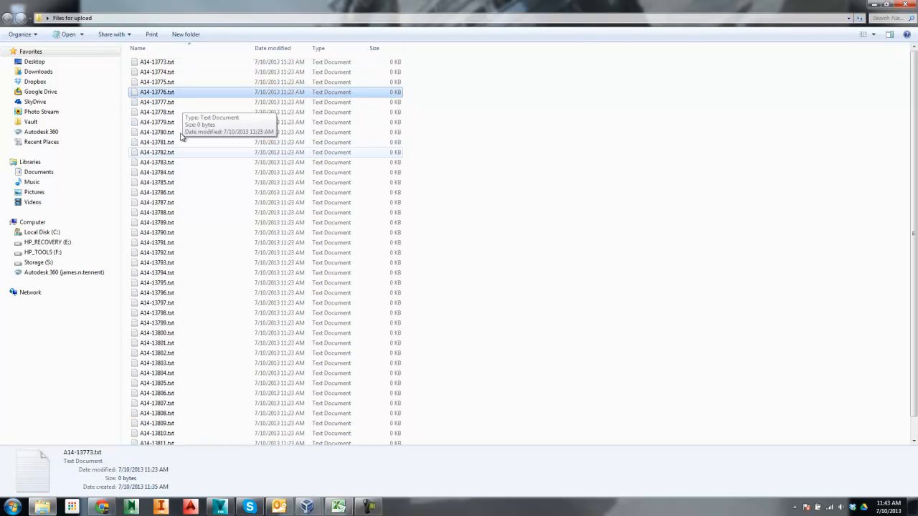
{"action": "left_click", "coordinate": [179, 223]}
{"action": "scroll", "coordinate": [190, 287], "scroll_direction": "down", "scroll_amount": 1}
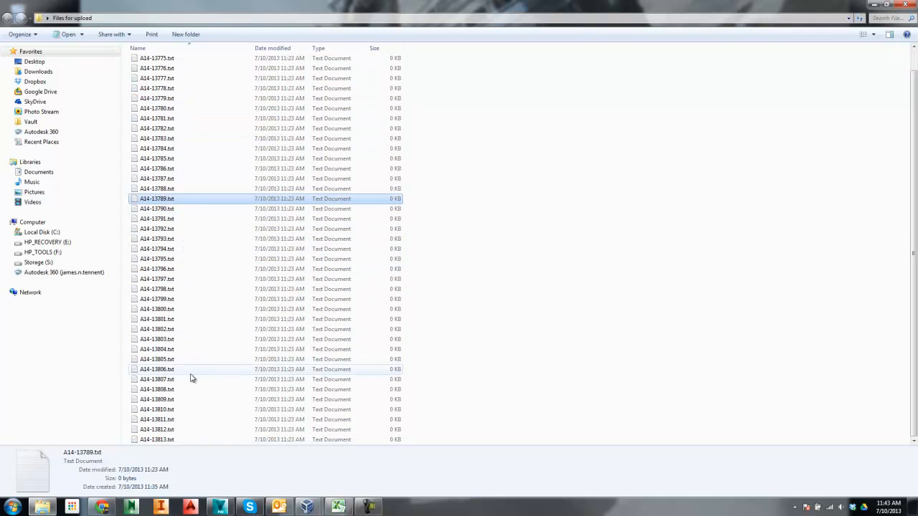
{"action": "scroll", "coordinate": [192, 378], "scroll_direction": "up", "scroll_amount": 1}
{"action": "left_click", "coordinate": [160, 275]}
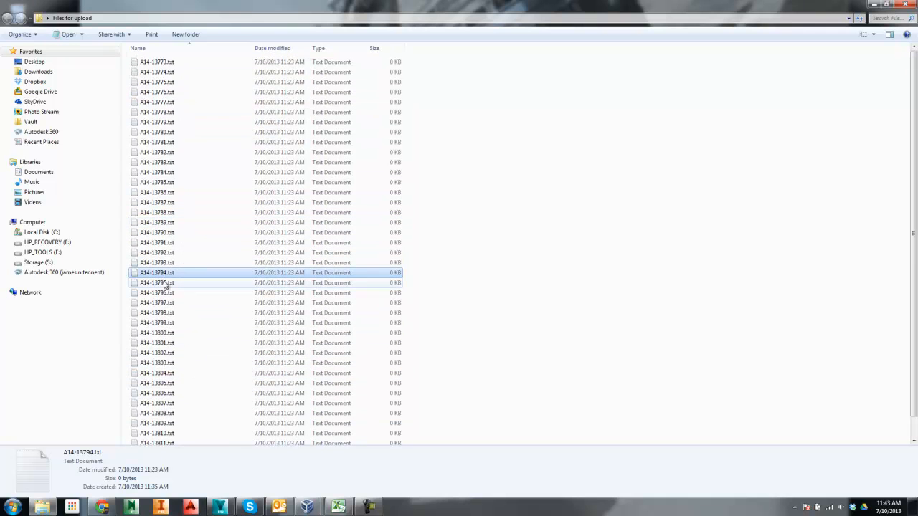
{"action": "left_click", "coordinate": [172, 344]}
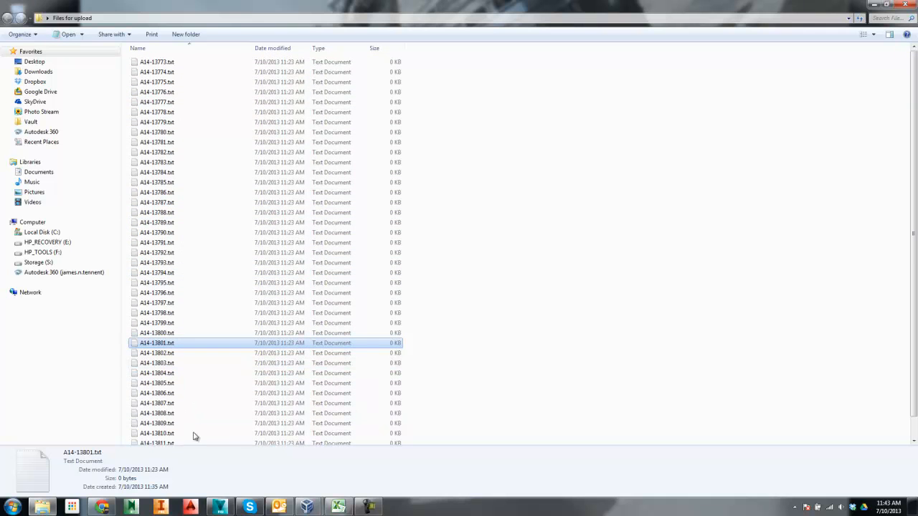
{"action": "left_click", "coordinate": [217, 274]}
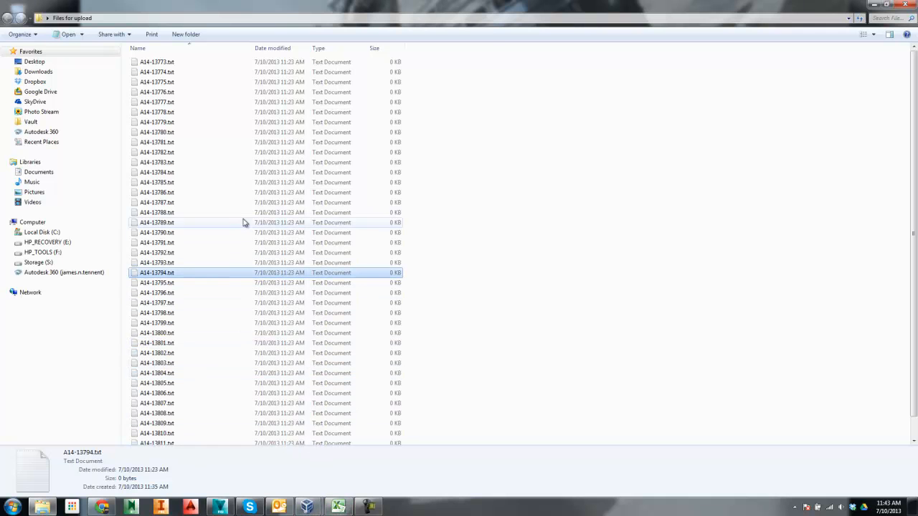
{"action": "left_click", "coordinate": [255, 142]}
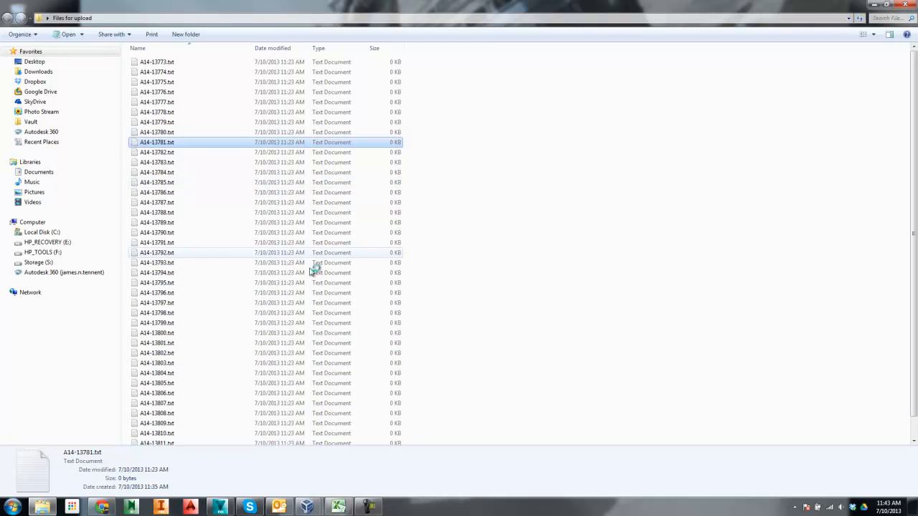
Switch to Excel and compare the File Name column of the File List sheet with the files in the upload folder.
{"action": "left_click", "coordinate": [348, 502]}
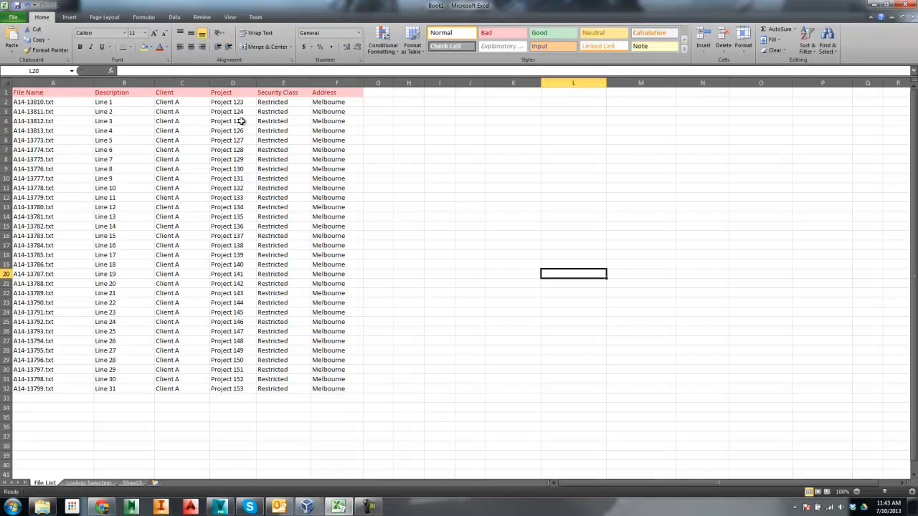
{"action": "left_click_drag", "start_coordinate": [367, 436], "coordinate": [57, 388]}
{"action": "left_click", "coordinate": [43, 132]}
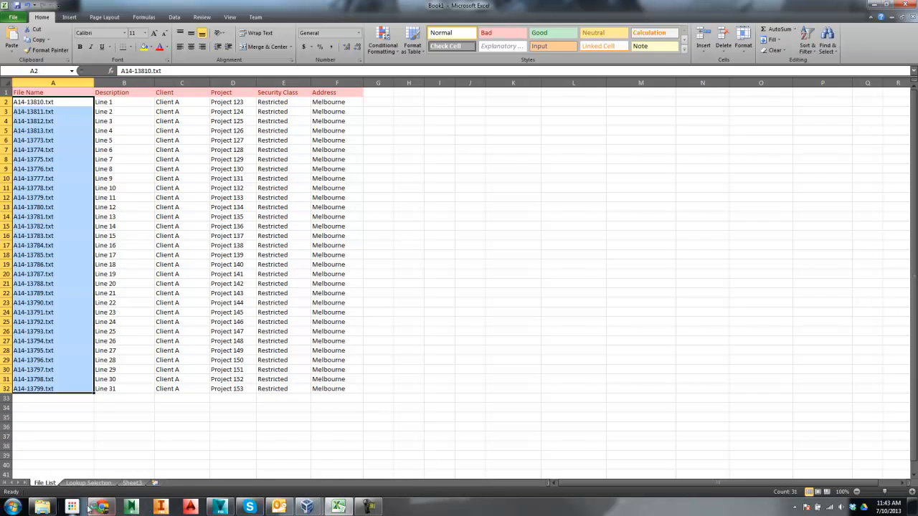
{"action": "left_click", "coordinate": [42, 507]}
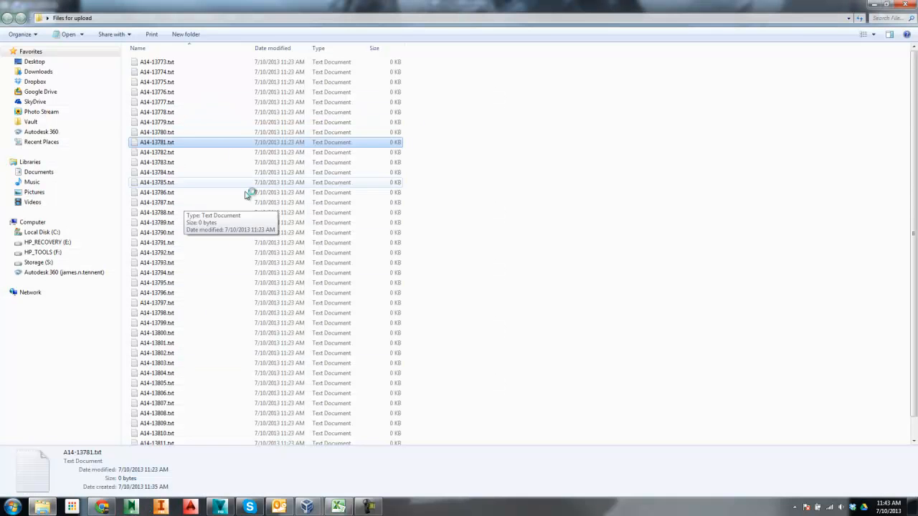
{"action": "left_click", "coordinate": [874, 4]}
Review the Description to Address values of the listed files and widen the Project column slightly.
{"action": "left_click_drag", "start_coordinate": [97, 102], "coordinate": [329, 393]}
{"action": "left_click", "coordinate": [344, 102]}
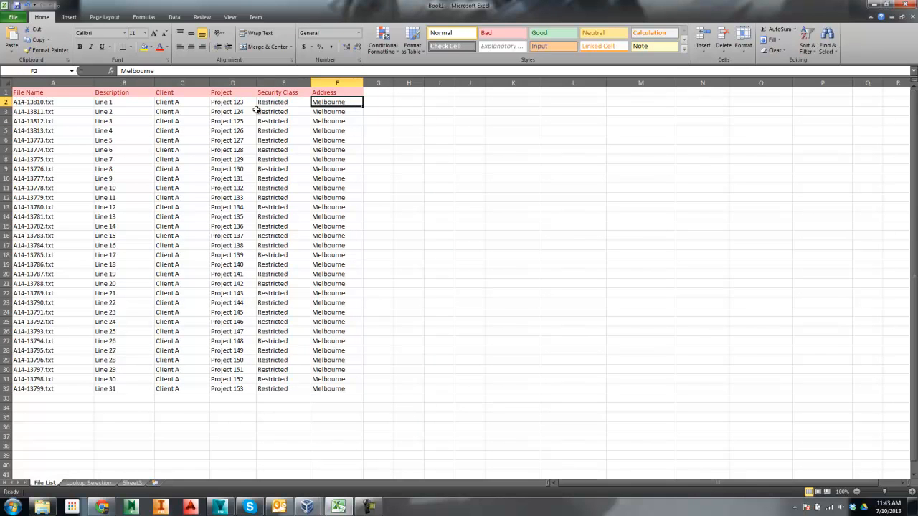
{"action": "left_click_drag", "start_coordinate": [256, 83], "coordinate": [263, 84]}
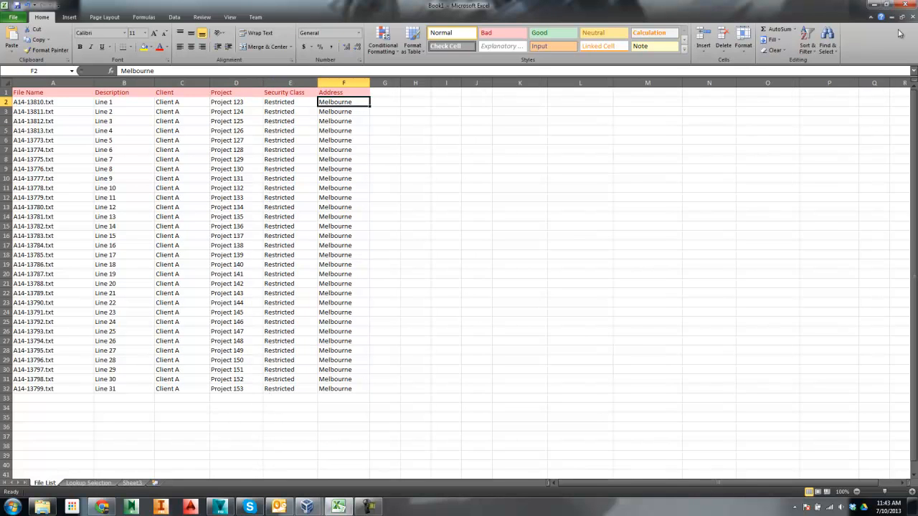
Switch to Vault and add the desktop folder Files for upload, with all its files, to the Designs folder.
{"action": "left_click", "coordinate": [871, 5]}
{"action": "left_click", "coordinate": [199, 288]}
{"action": "left_click", "coordinate": [219, 507]}
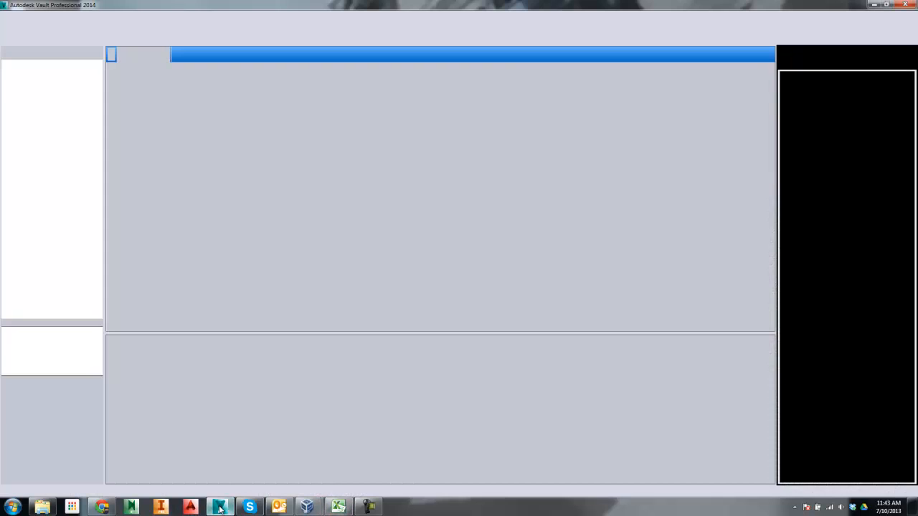
{"action": "left_click_drag", "start_coordinate": [322, 4], "coordinate": [414, 51]}
{"action": "mouse_move", "coordinate": [344, 146]}
{"action": "left_mouse_down"}
{"action": "mouse_move", "coordinate": [347, 199]}
{"action": "mouse_move", "coordinate": [347, 144]}
{"action": "left_mouse_up"}
{"action": "left_click_drag", "start_coordinate": [199, 287], "coordinate": [289, 147]}
{"action": "left_click", "coordinate": [391, 303]}
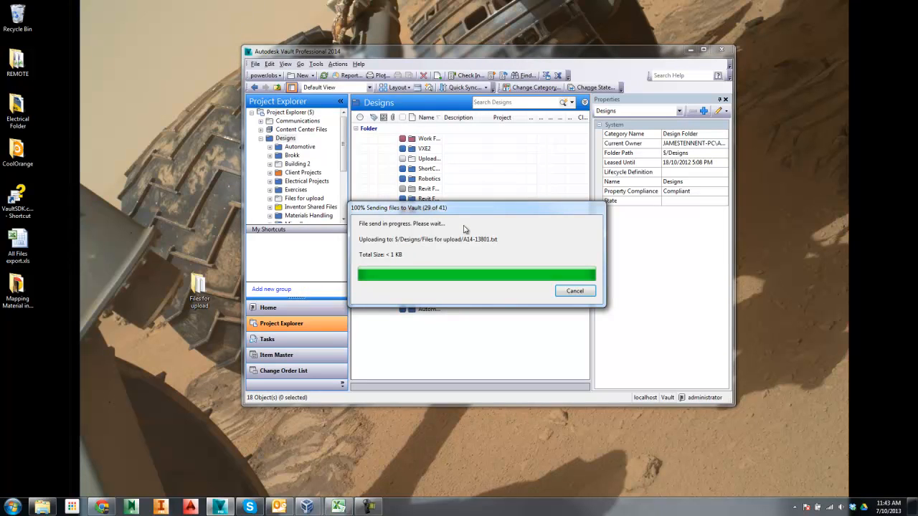
{"action": "left_click_drag", "start_coordinate": [466, 52], "coordinate": [448, 2]}
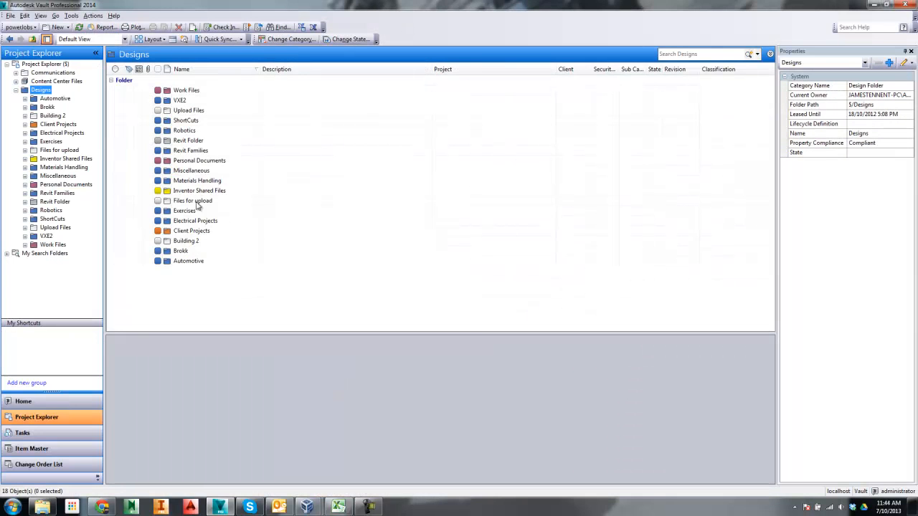
Open the uploaded Files for upload folder in the vault and examine its files and their property columns.
{"action": "double_click", "coordinate": [192, 203]}
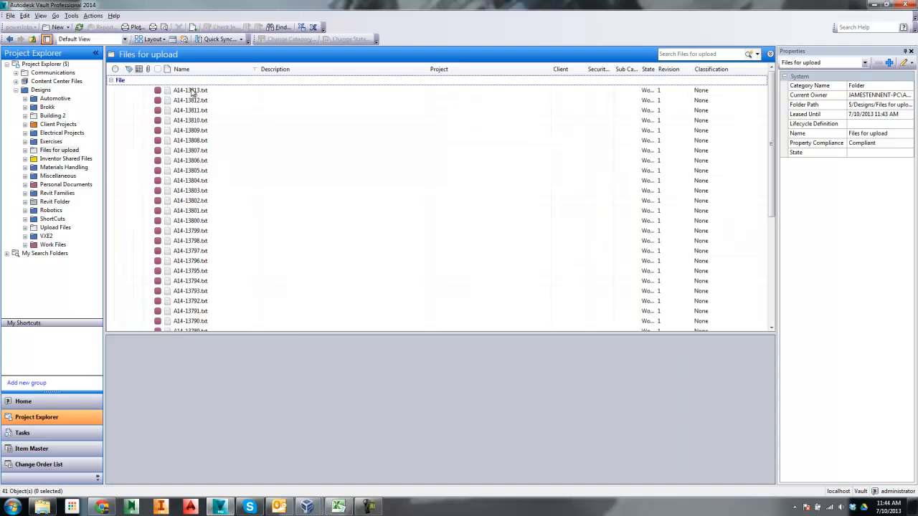
{"action": "left_click", "coordinate": [192, 90]}
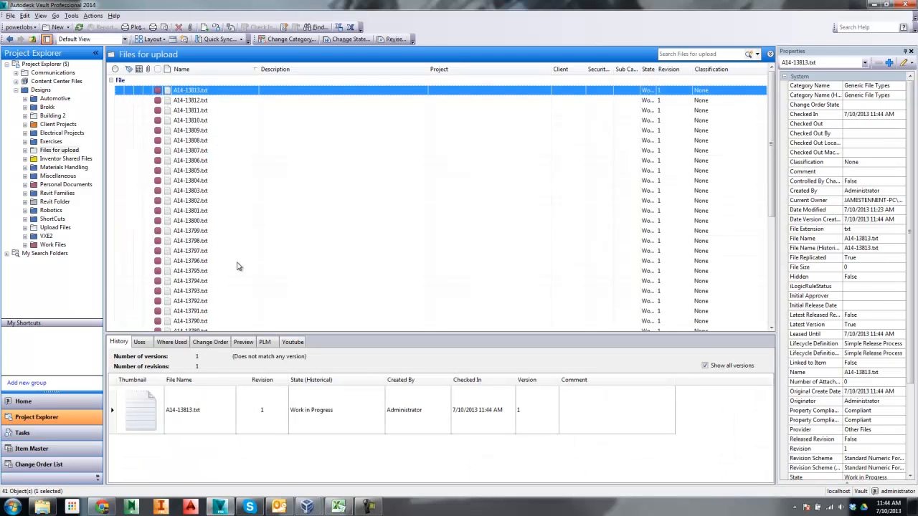
{"action": "scroll", "coordinate": [237, 253], "scroll_direction": "down", "scroll_amount": 5}
{"action": "scroll", "coordinate": [240, 244], "scroll_direction": "up", "scroll_amount": 5}
{"action": "scroll", "coordinate": [242, 227], "scroll_direction": "down", "scroll_amount": 5}
{"action": "left_click", "coordinate": [197, 321]}
{"action": "scroll", "coordinate": [231, 314], "scroll_direction": "up", "scroll_amount": 5}
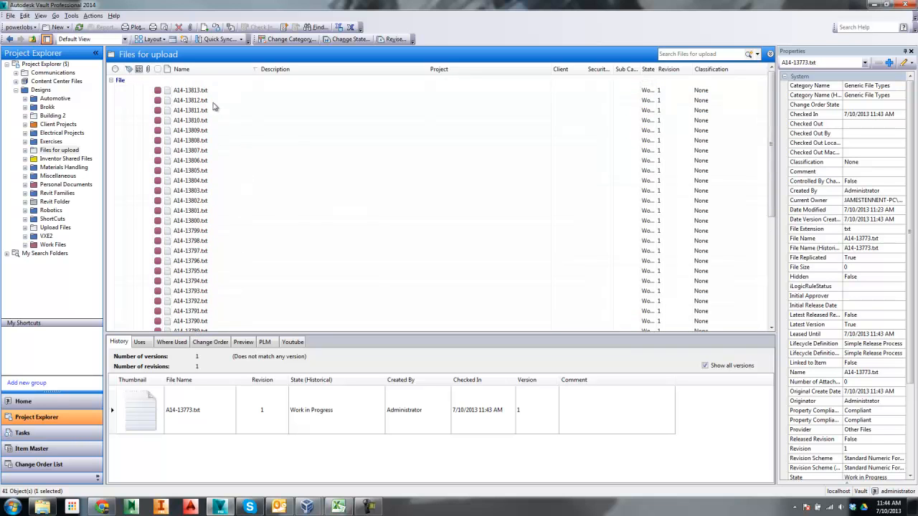
{"action": "key", "text": "ctrl+a"}
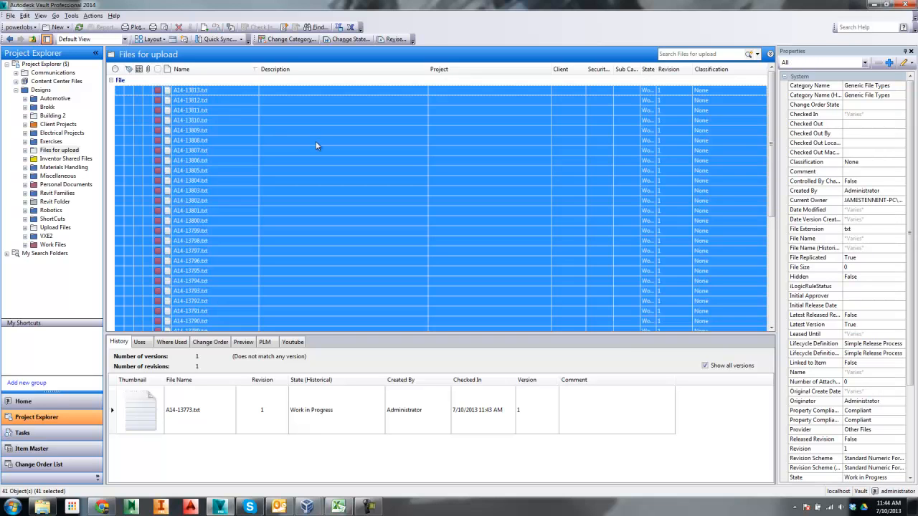
{"action": "left_click", "coordinate": [316, 140]}
{"action": "scroll", "coordinate": [324, 172], "scroll_direction": "down", "scroll_amount": 5}
{"action": "scroll", "coordinate": [324, 173], "scroll_direction": "up", "scroll_amount": 5}
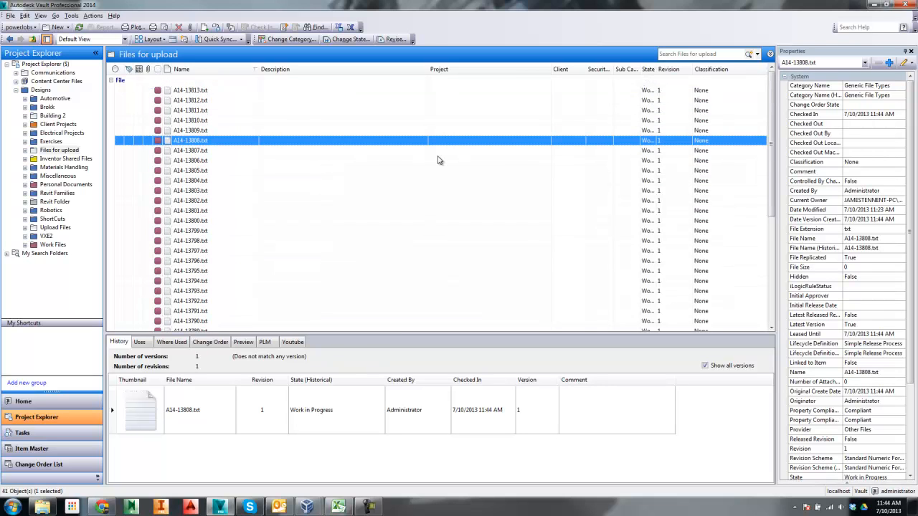
{"action": "left_click", "coordinate": [200, 92]}
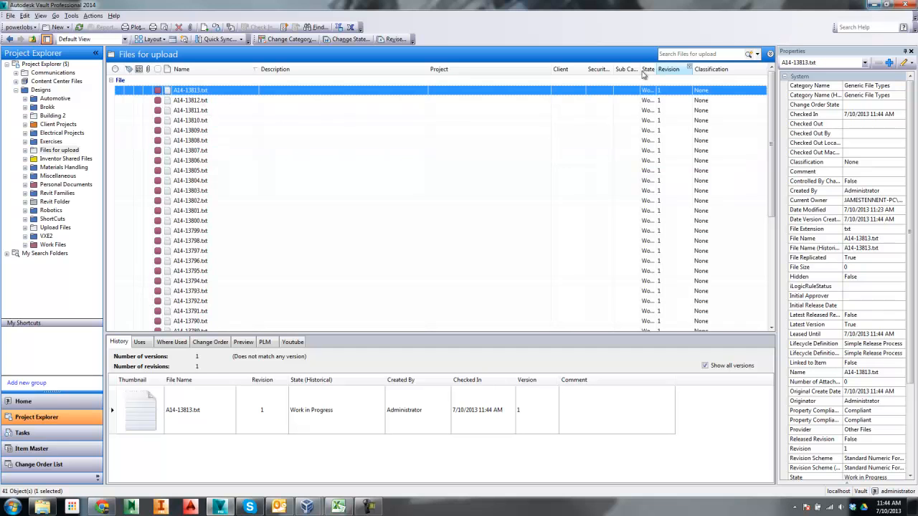
Switch back to Excel and review the File Name and Description columns of the file list.
{"action": "left_click", "coordinate": [873, 5]}
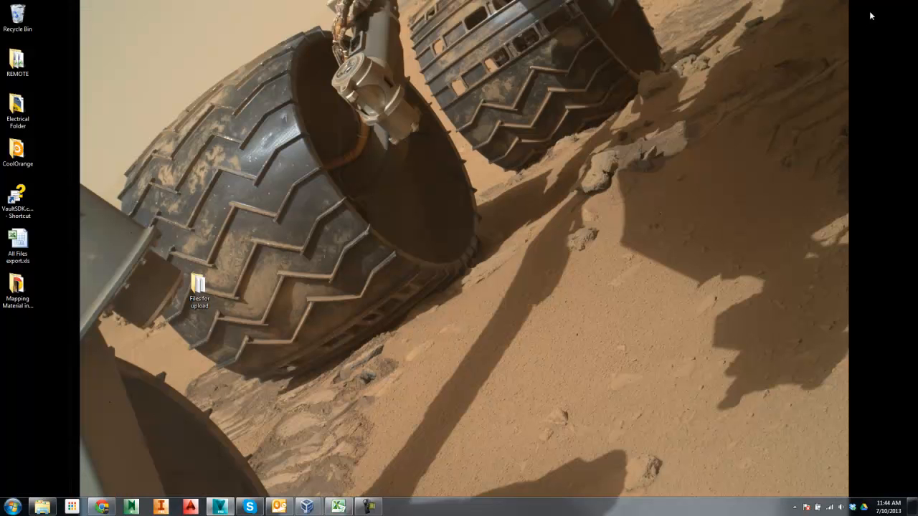
{"action": "left_click", "coordinate": [338, 508]}
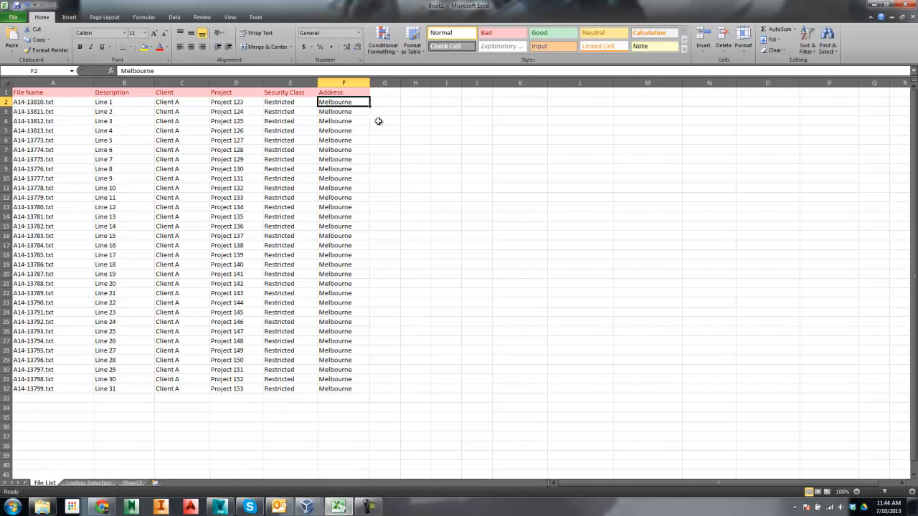
{"action": "left_click_drag", "start_coordinate": [44, 102], "coordinate": [38, 388]}
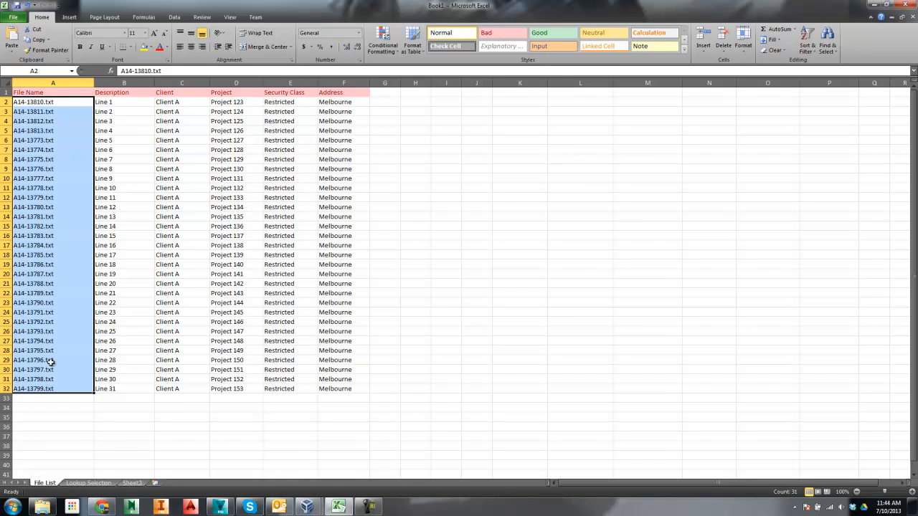
{"action": "left_click_drag", "start_coordinate": [123, 102], "coordinate": [138, 208]}
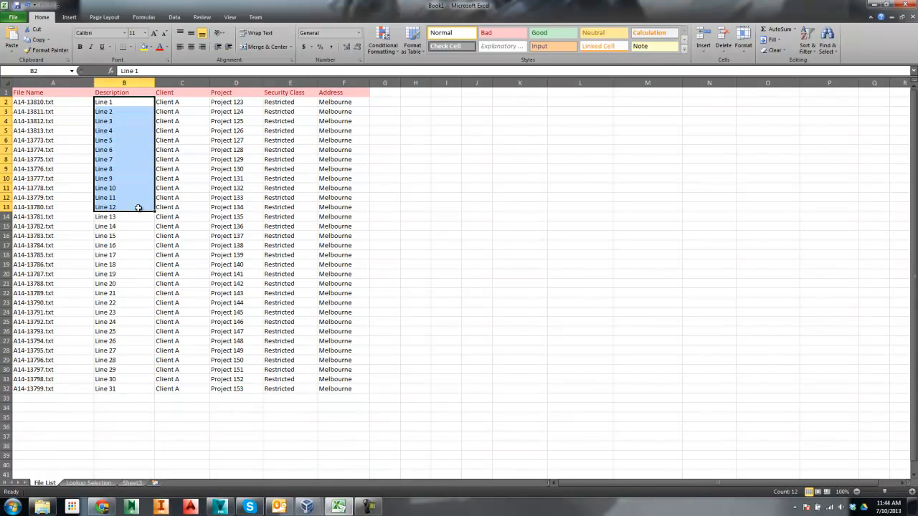
{"action": "left_click", "coordinate": [37, 105]}
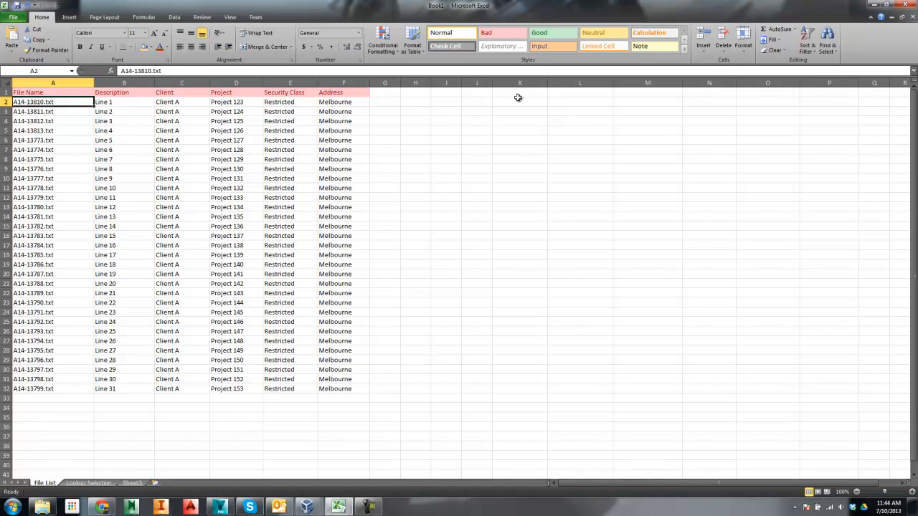
Trace the row of A14-13773.txt across its Description, Client, Project, Security Class and Address values.
{"action": "left_click", "coordinate": [33, 140]}
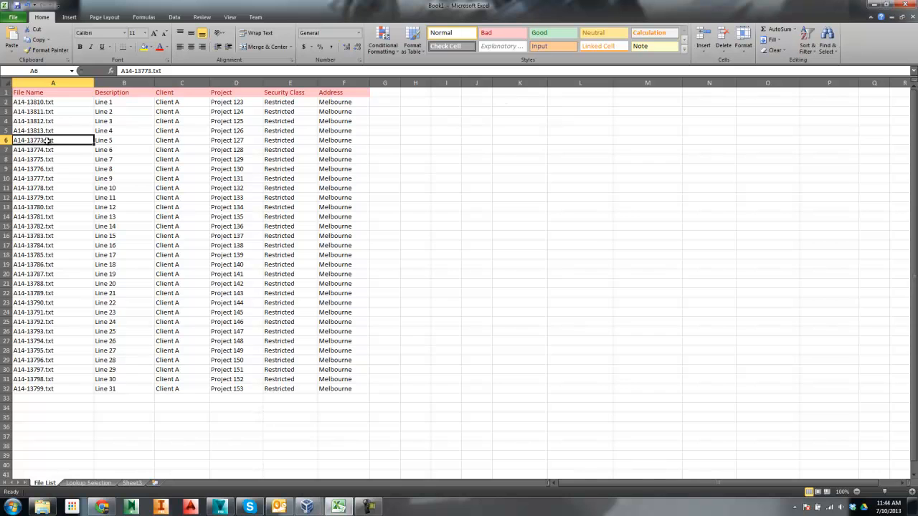
{"action": "left_click", "coordinate": [133, 142]}
{"action": "left_click", "coordinate": [190, 142]}
{"action": "left_click", "coordinate": [244, 142]}
{"action": "left_click", "coordinate": [286, 142]}
{"action": "left_click", "coordinate": [337, 142]}
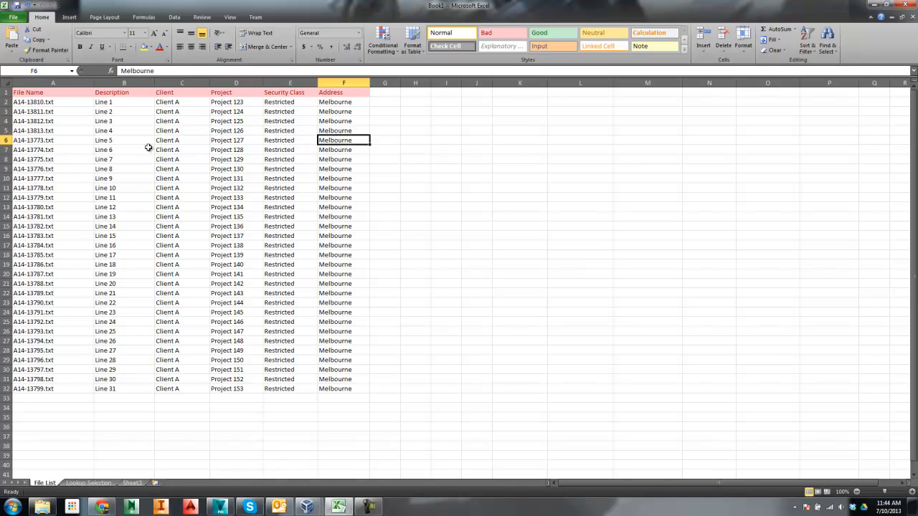
{"action": "left_click", "coordinate": [27, 140]}
{"action": "left_click", "coordinate": [35, 102]}
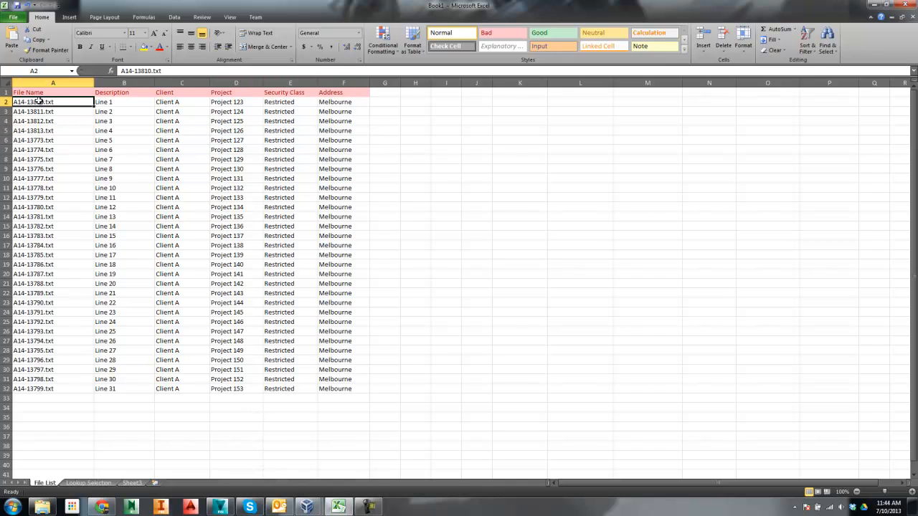
Copy the header row from File Name to Address into the same row, starting at cell K1.
{"action": "left_click_drag", "start_coordinate": [347, 93], "coordinate": [15, 91]}
{"action": "key", "text": "ctrl+c"}
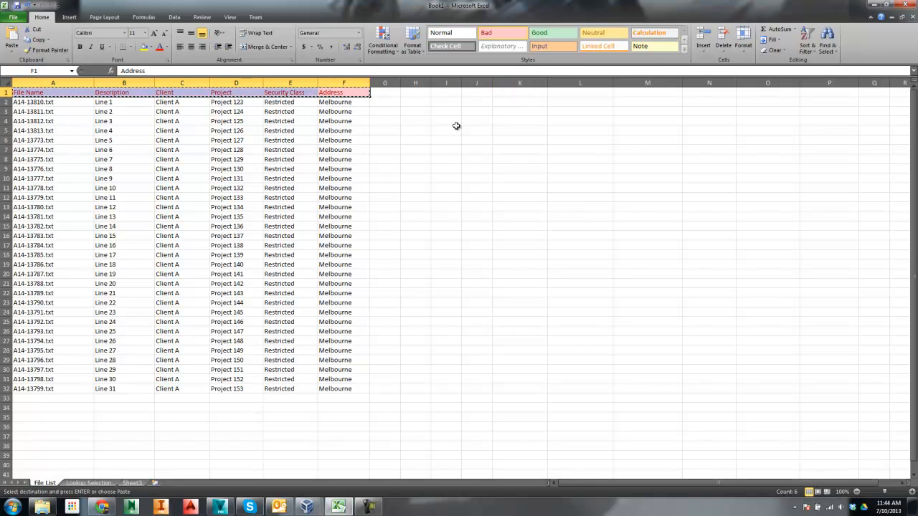
{"action": "left_click", "coordinate": [510, 94]}
{"action": "key", "text": "ctrl+v"}
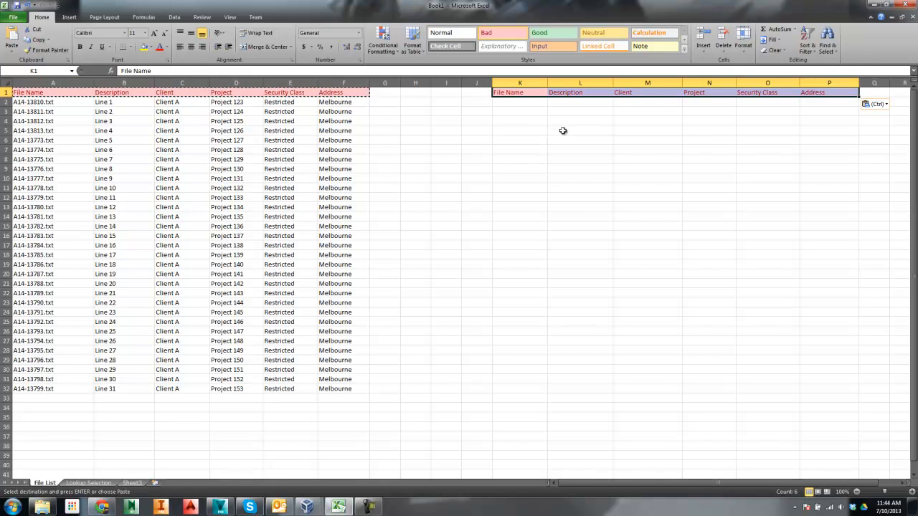
Compare the empty cells below the copied File Name and Description headers with the A14-13779.txt row of the file list.
{"action": "left_click", "coordinate": [570, 122]}
{"action": "left_click_drag", "start_coordinate": [832, 158], "coordinate": [502, 108]}
{"action": "left_click", "coordinate": [535, 106]}
{"action": "left_click", "coordinate": [568, 105]}
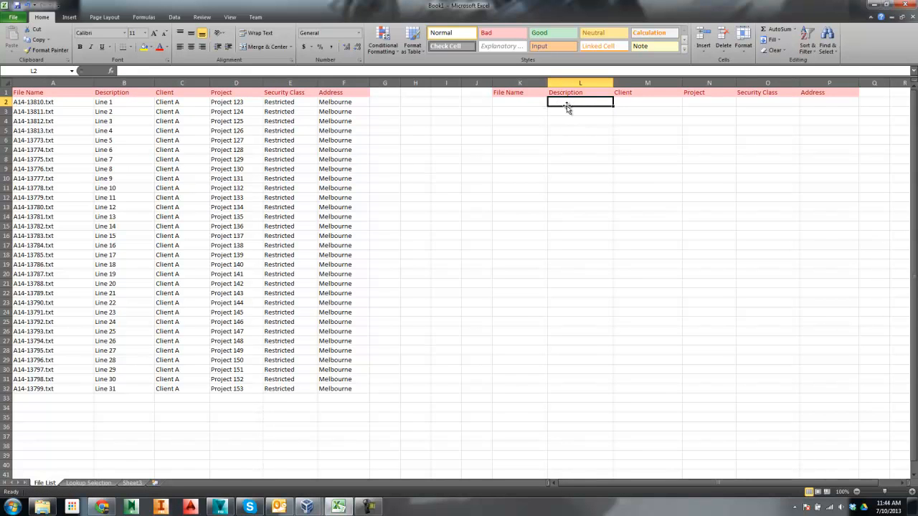
{"action": "left_click", "coordinate": [509, 101]}
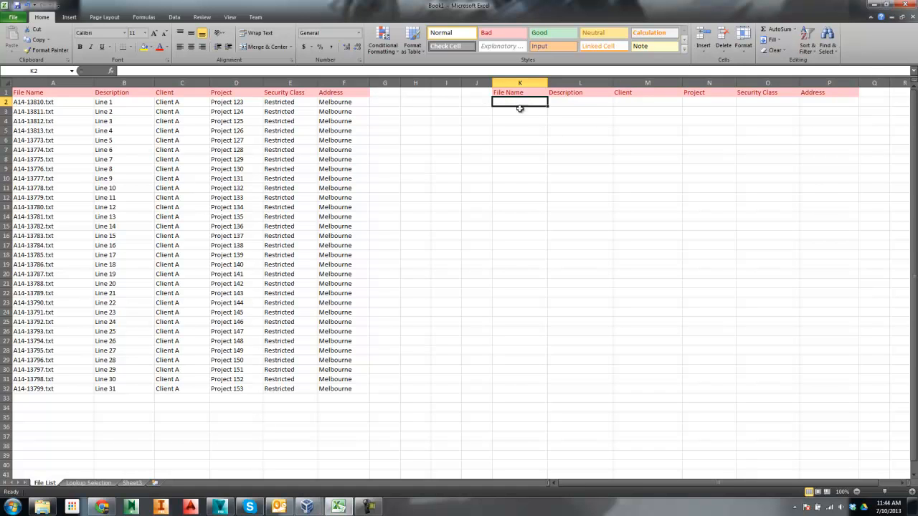
{"action": "left_click", "coordinate": [587, 104]}
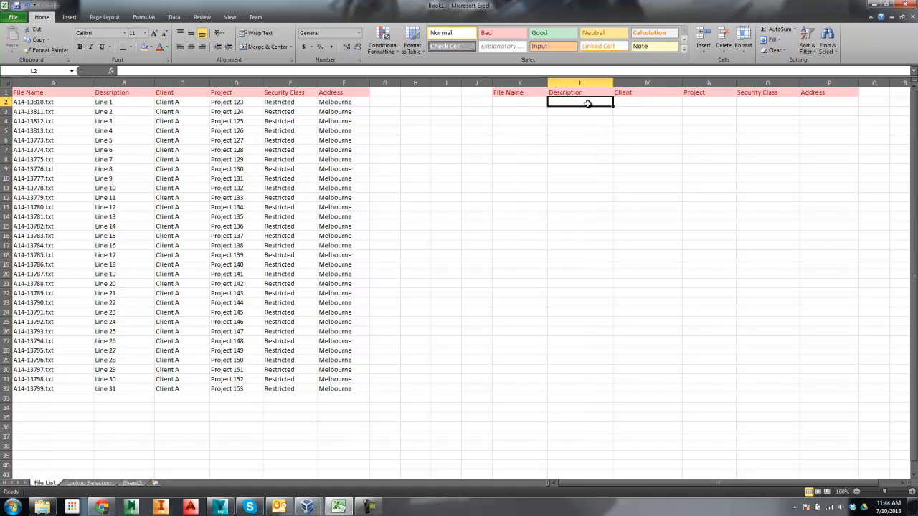
{"action": "left_click", "coordinate": [516, 104]}
{"action": "left_click", "coordinate": [39, 199]}
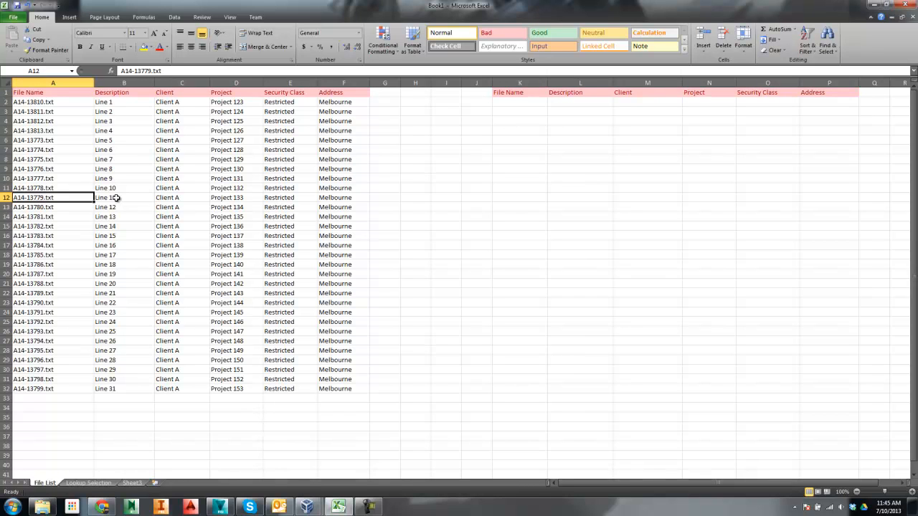
{"action": "left_click", "coordinate": [153, 198]}
Enter the formula =VLOOKUP(K2,A:F,2,FALSE) in cell L2 under the copied Description header.
{"action": "left_click", "coordinate": [580, 102]}
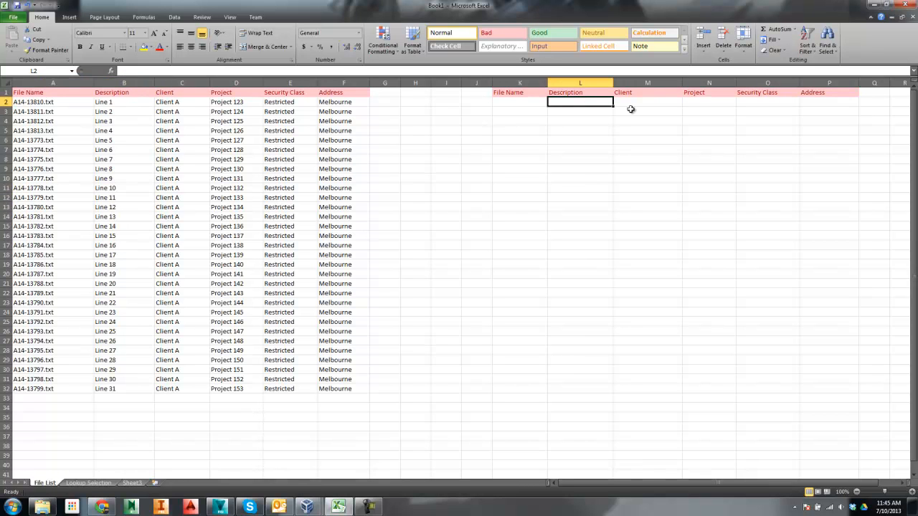
{"action": "type", "text": "="}
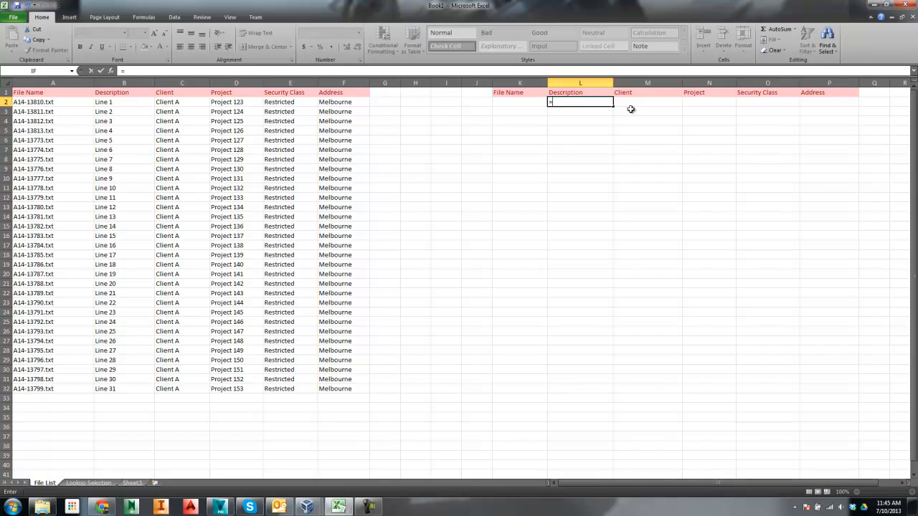
{"action": "type", "text": "vlo"}
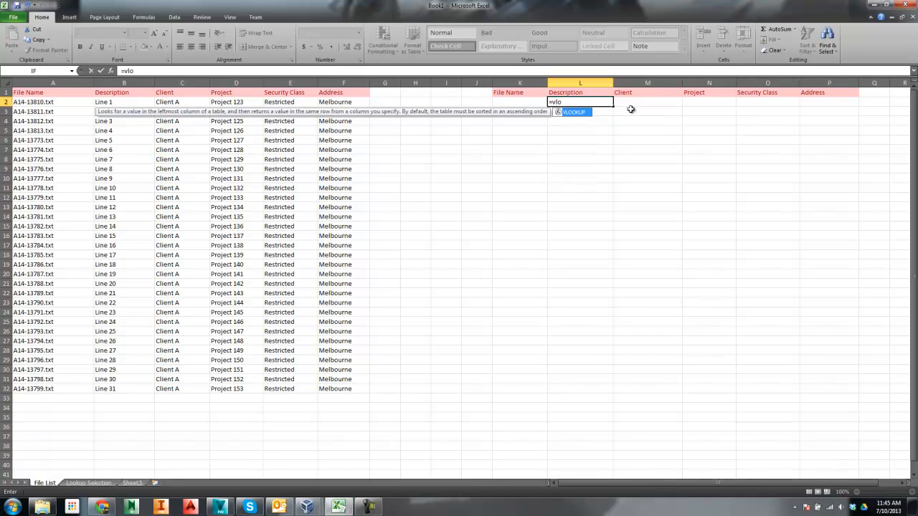
{"action": "double_click", "coordinate": [559, 113]}
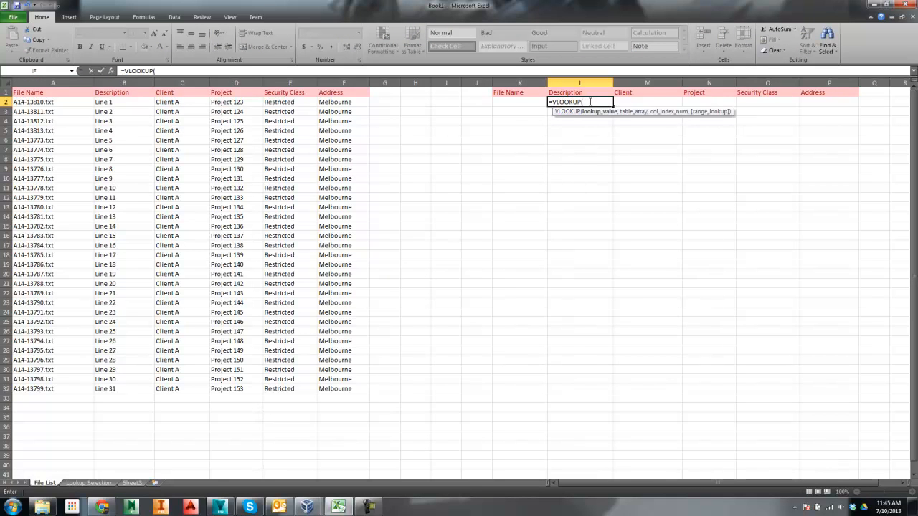
{"action": "left_click", "coordinate": [510, 101]}
{"action": "type", "text": ","}
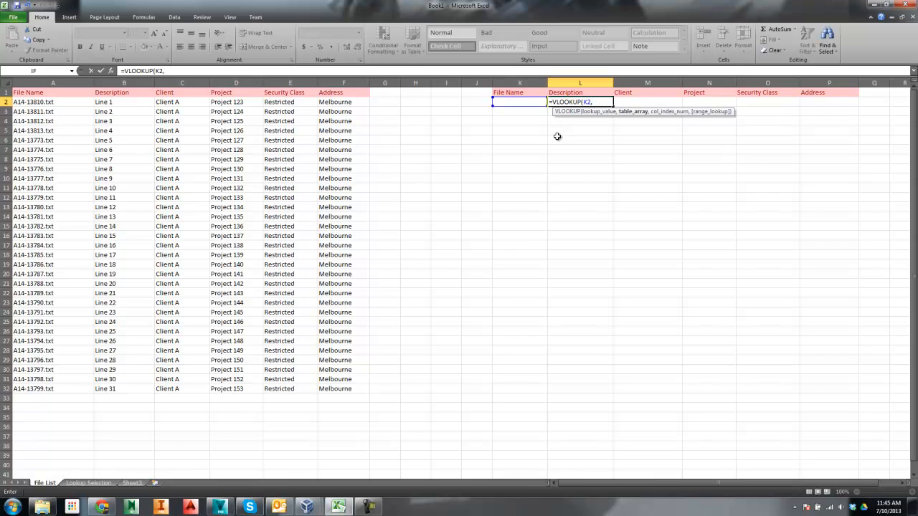
{"action": "left_click_drag", "start_coordinate": [43, 83], "coordinate": [343, 84]}
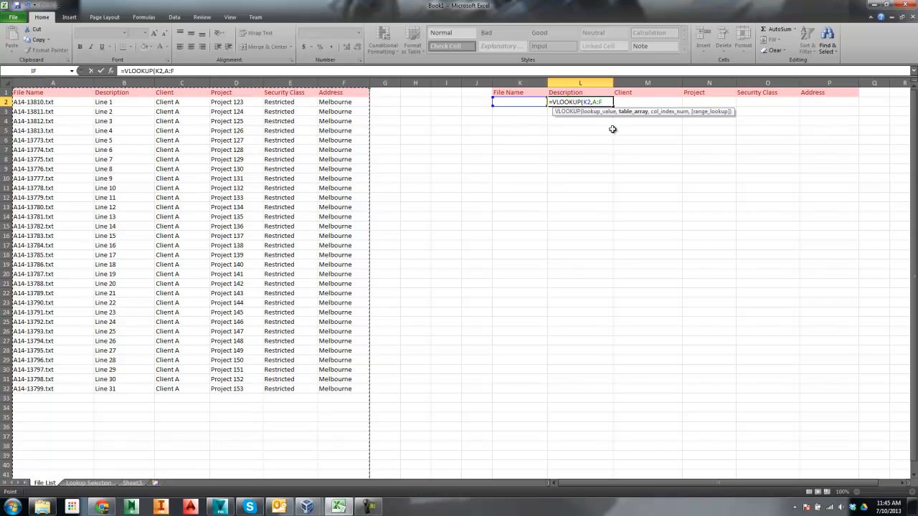
{"action": "type", "text": ",2"}
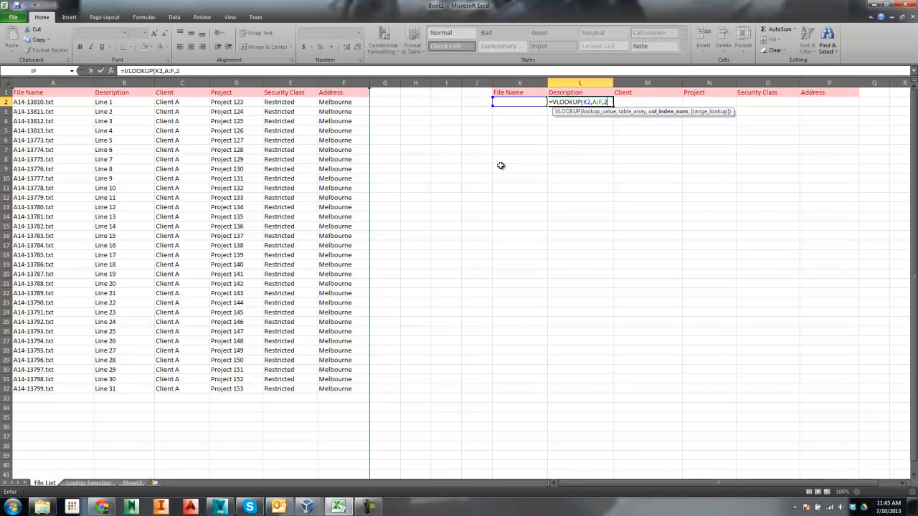
{"action": "type", "text": ",fa"}
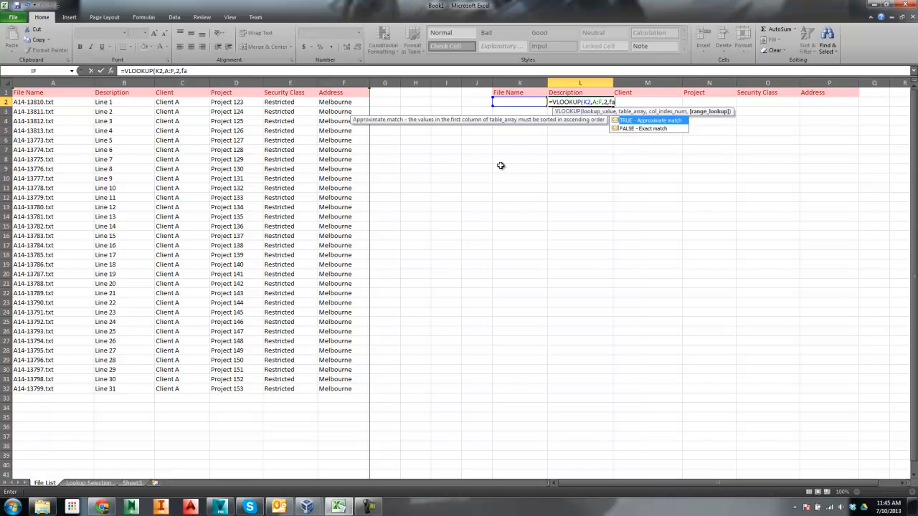
{"action": "type", "text": "lse)"}
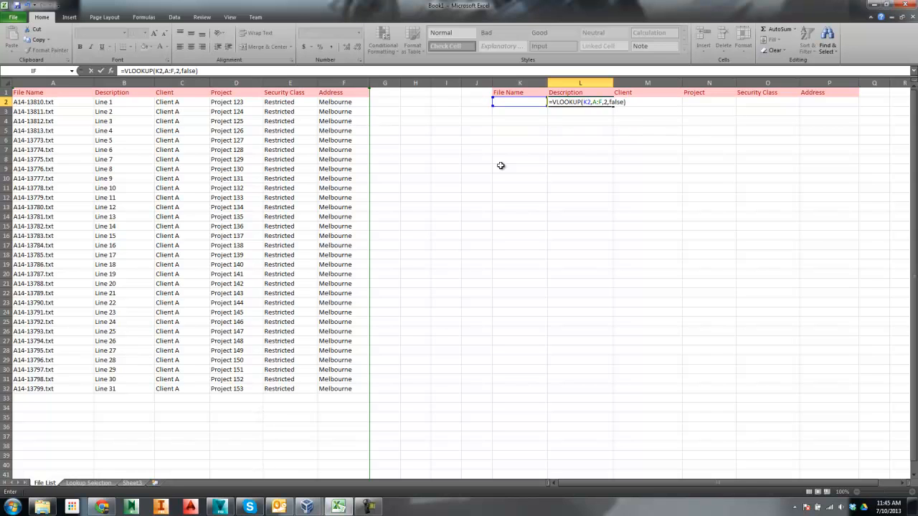
{"action": "key", "text": "Return"}
{"action": "left_click", "coordinate": [585, 102]}
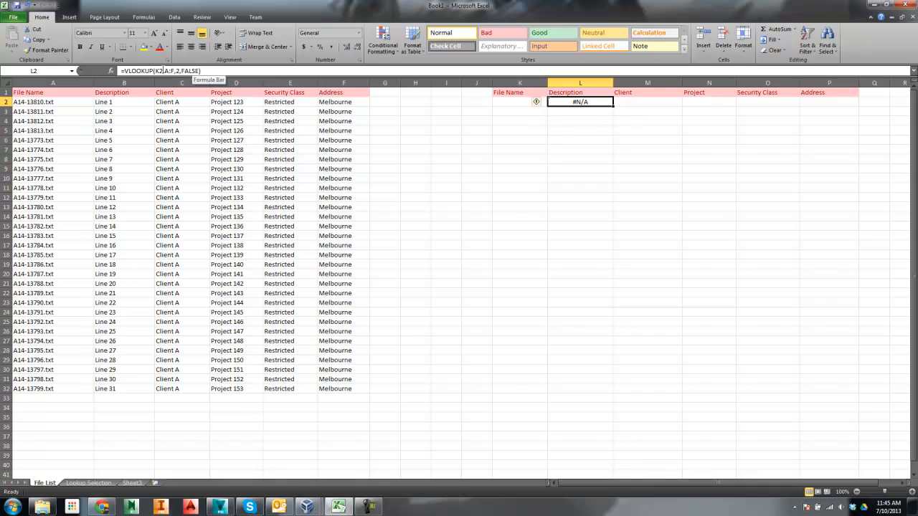
Copy the file name A14-13774.txt from the list into cell K2 and check the looked-up Description against its source row.
{"action": "left_click", "coordinate": [517, 99]}
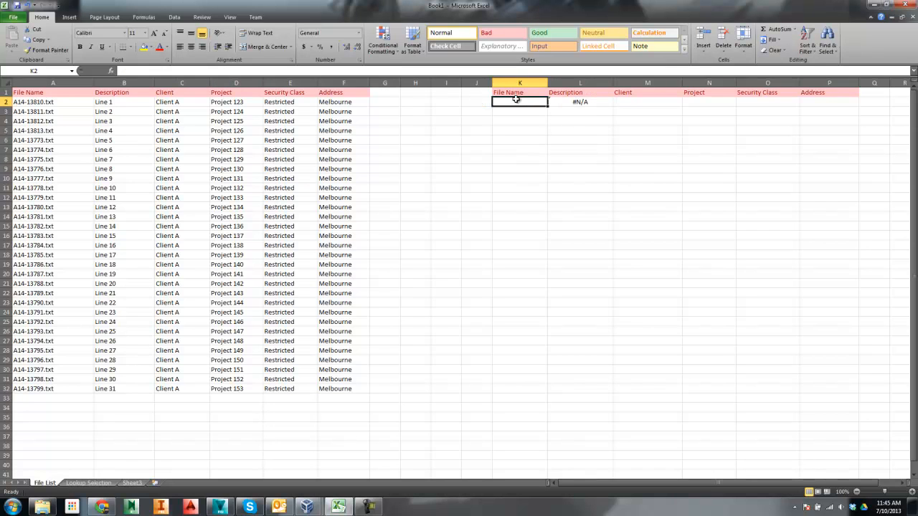
{"action": "left_click", "coordinate": [33, 148]}
{"action": "left_click_drag", "start_coordinate": [121, 71], "coordinate": [162, 70]}
{"action": "key", "text": "ctrl+c"}
{"action": "left_click", "coordinate": [524, 103]}
{"action": "left_click", "coordinate": [146, 70]}
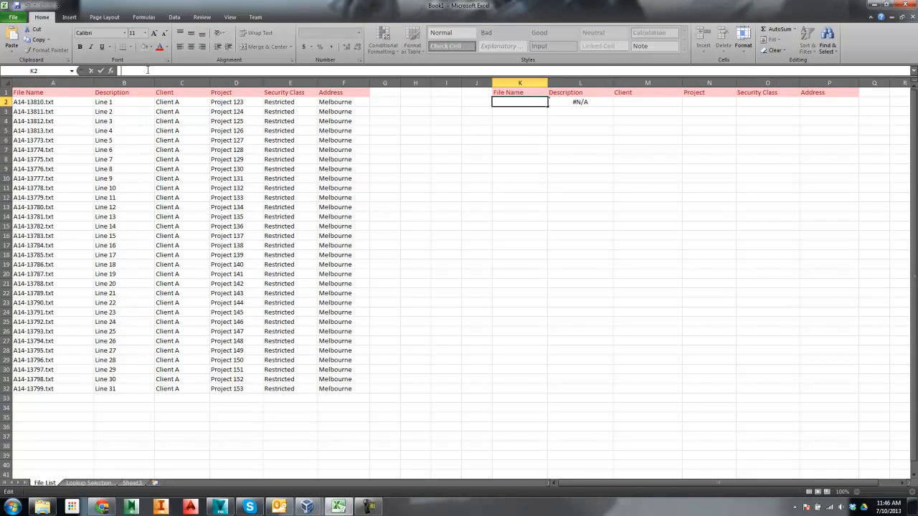
{"action": "key", "text": "ctrl+v"}
{"action": "key", "text": "Return"}
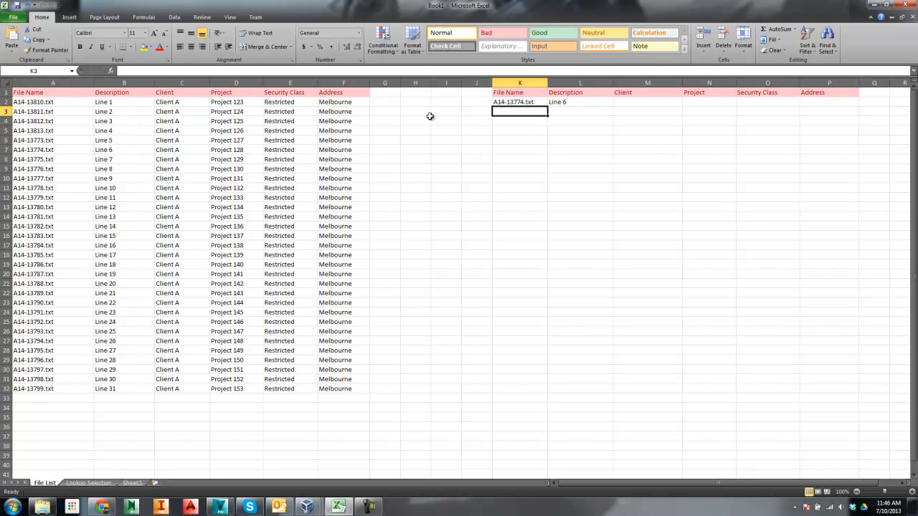
{"action": "left_click", "coordinate": [572, 103]}
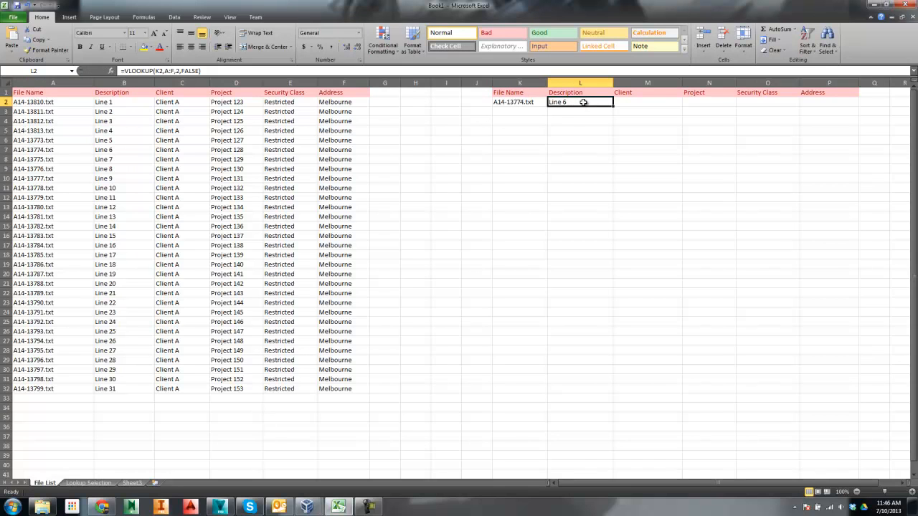
{"action": "left_click", "coordinate": [521, 101]}
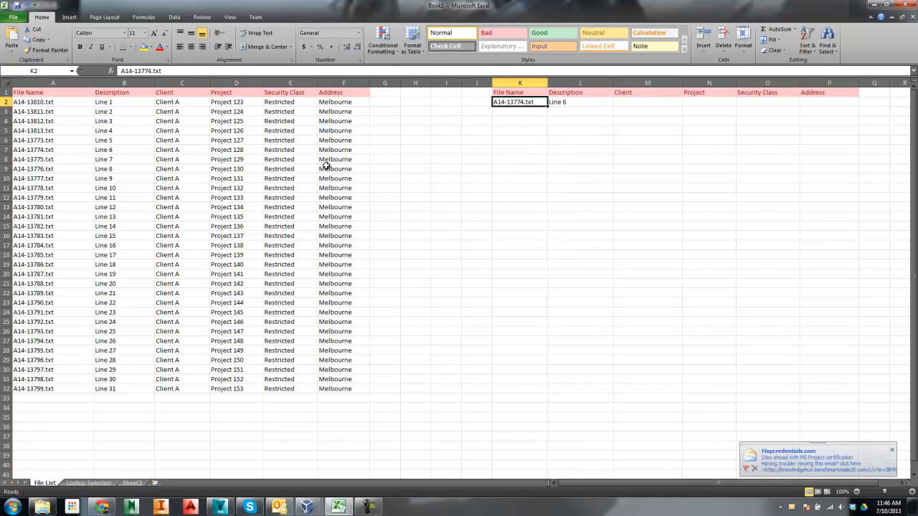
{"action": "left_click", "coordinate": [41, 150]}
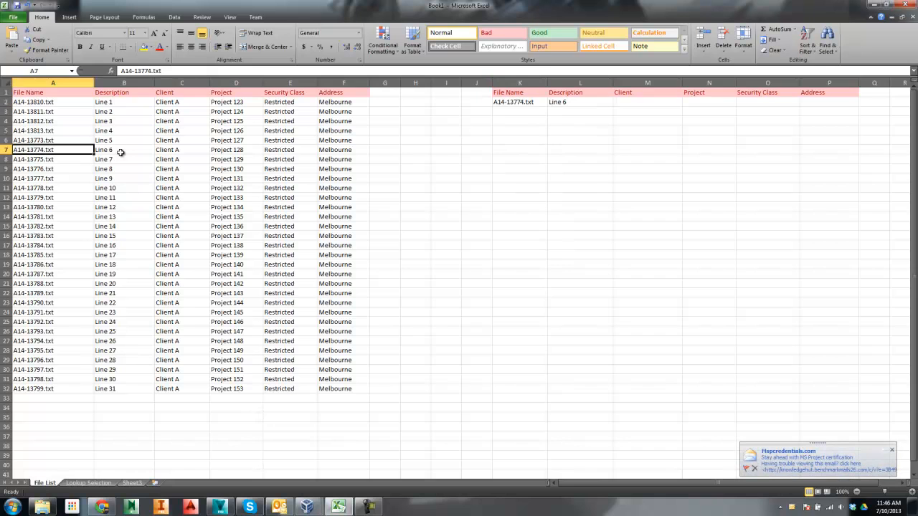
{"action": "left_click", "coordinate": [117, 149]}
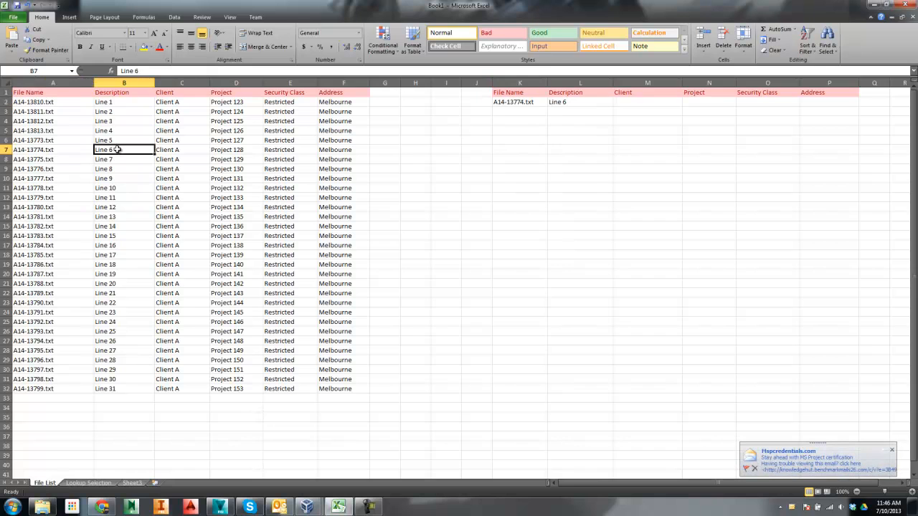
Copy the L2 lookup formula into cell M2 under Client and set its column index to 3.
{"action": "left_click", "coordinate": [556, 103]}
{"action": "left_click", "coordinate": [212, 71]}
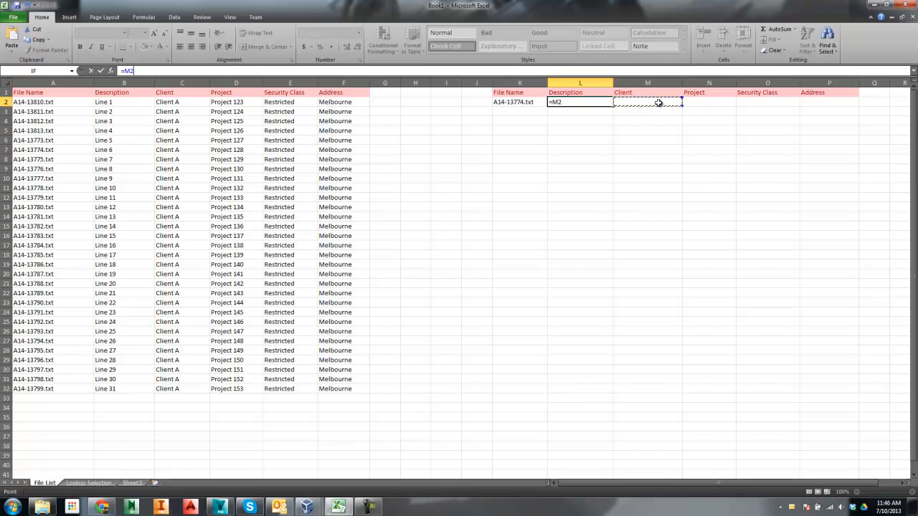
{"action": "left_click", "coordinate": [658, 103]}
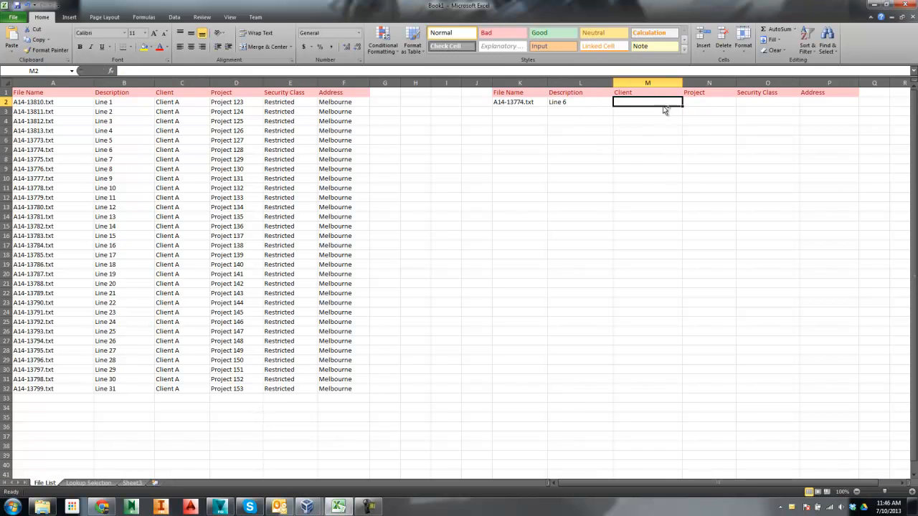
{"action": "left_click", "coordinate": [248, 70]}
{"action": "key", "text": "ctrl+v"}
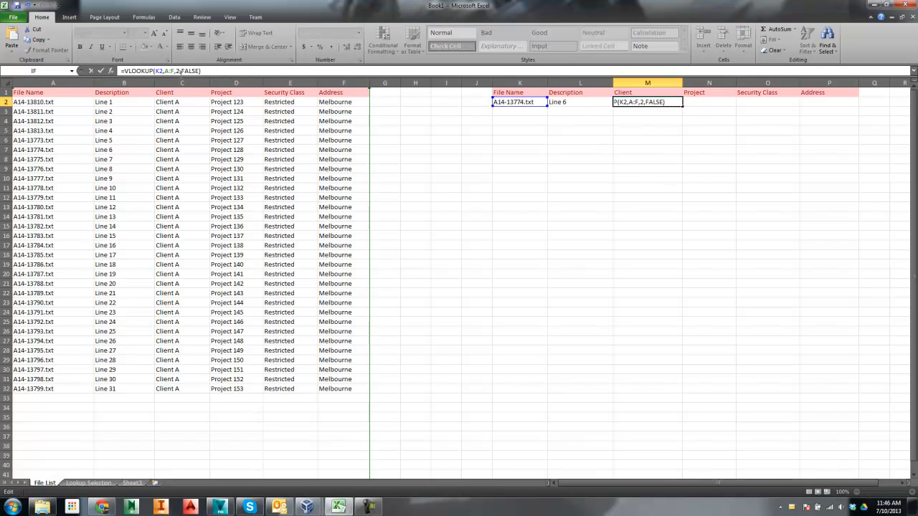
{"action": "left_click", "coordinate": [178, 70]}
{"action": "key", "text": "BackSpace"}
{"action": "type", "text": "3"}
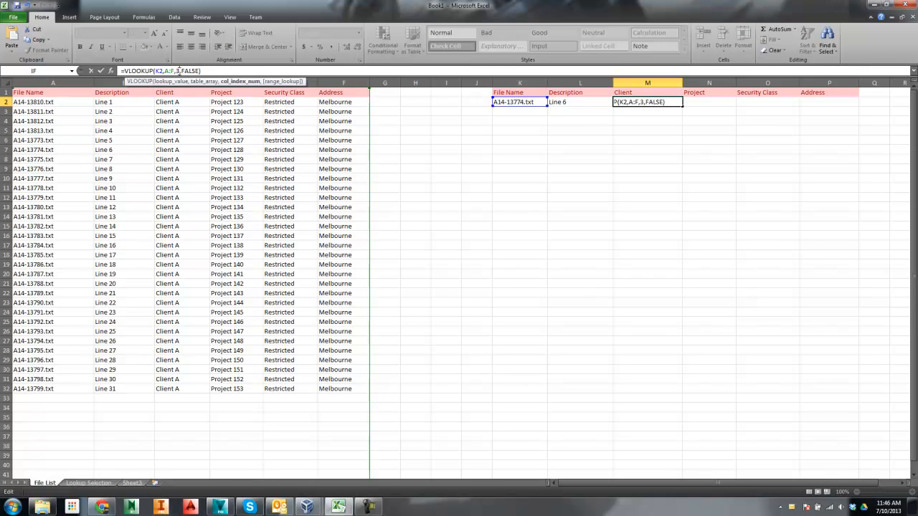
{"action": "key", "text": "Return"}
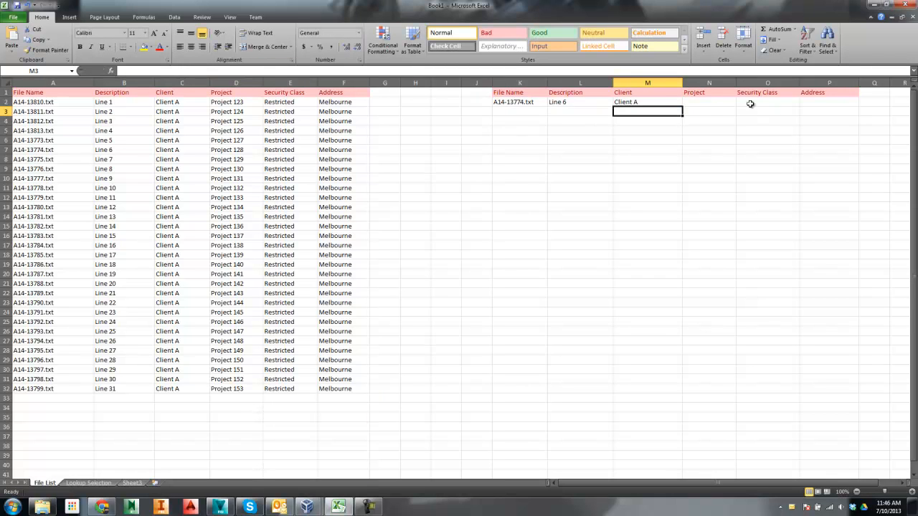
Paste the lookup formula into cell N2 under Project and set its column index to 4.
{"action": "left_click", "coordinate": [715, 101]}
{"action": "left_click", "coordinate": [168, 70]}
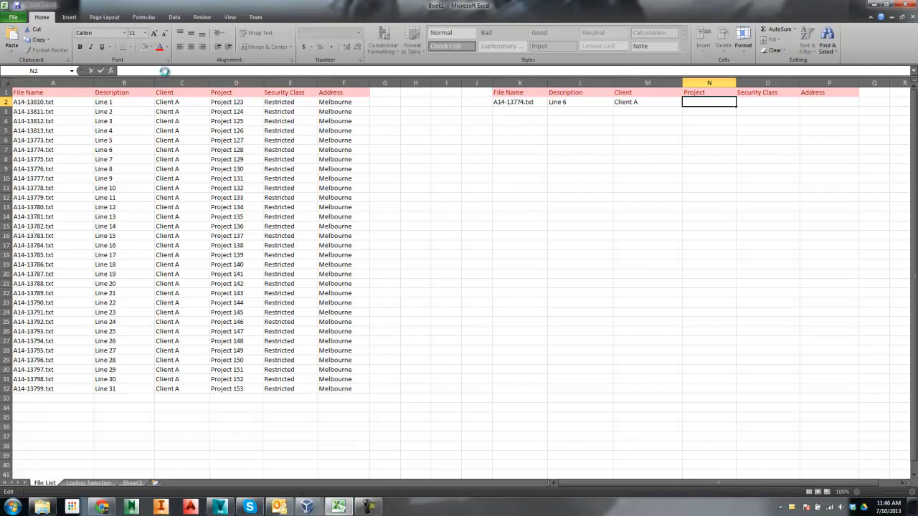
{"action": "key", "text": "ctrl+v"}
{"action": "left_click", "coordinate": [178, 71]}
{"action": "key", "text": "BackSpace"}
{"action": "type", "text": "4"}
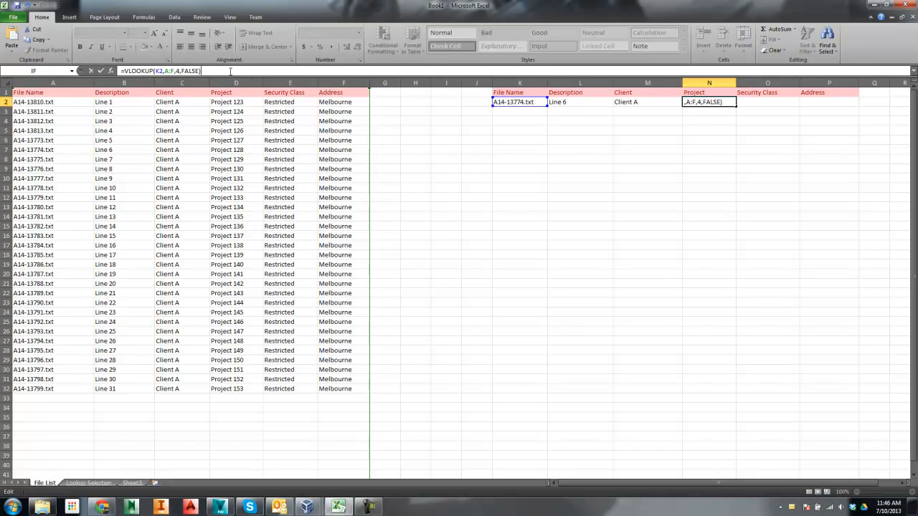
{"action": "key", "text": "Return"}
Paste the lookup formula into cell O2 under Security Class and set its column index to 5.
{"action": "left_click", "coordinate": [758, 101]}
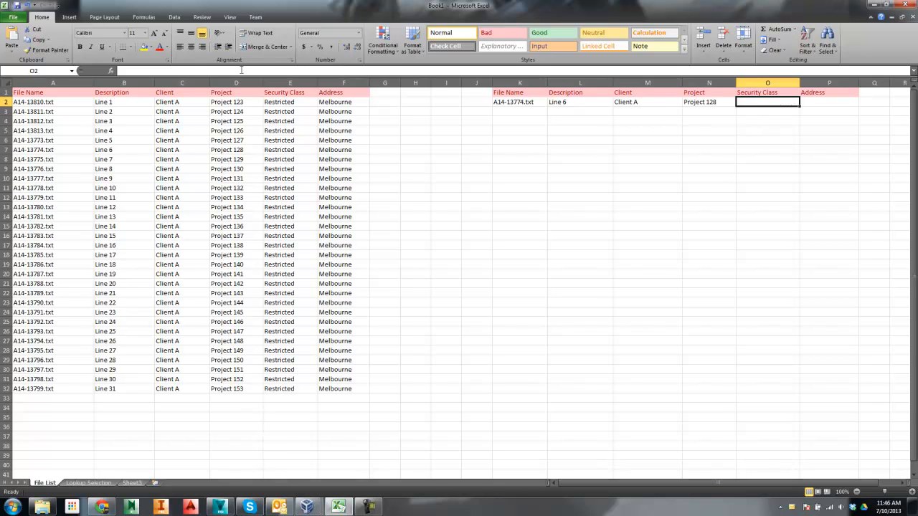
{"action": "left_click", "coordinate": [184, 70]}
{"action": "key", "text": "ctrl+v"}
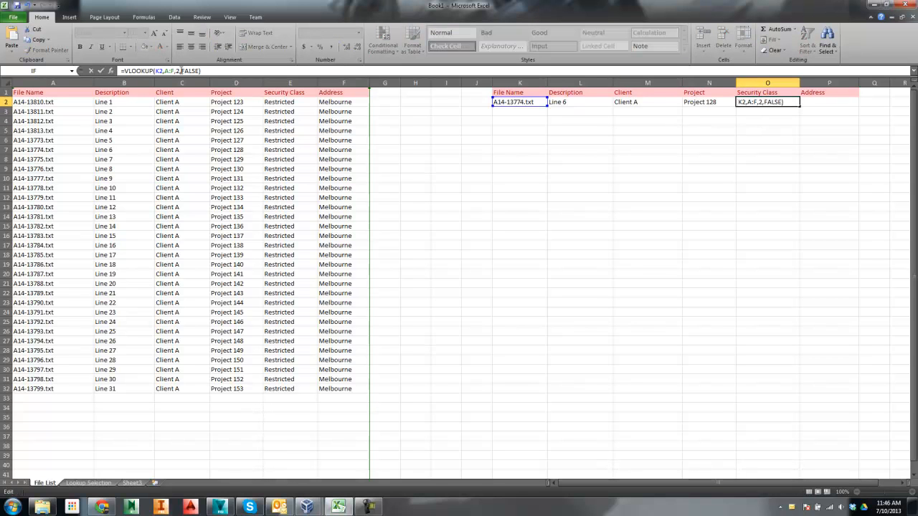
{"action": "left_click", "coordinate": [177, 71]}
{"action": "key", "text": "BackSpace"}
{"action": "type", "text": "5"}
{"action": "left_click", "coordinate": [209, 71]}
{"action": "key", "text": "ctrl+Return"}
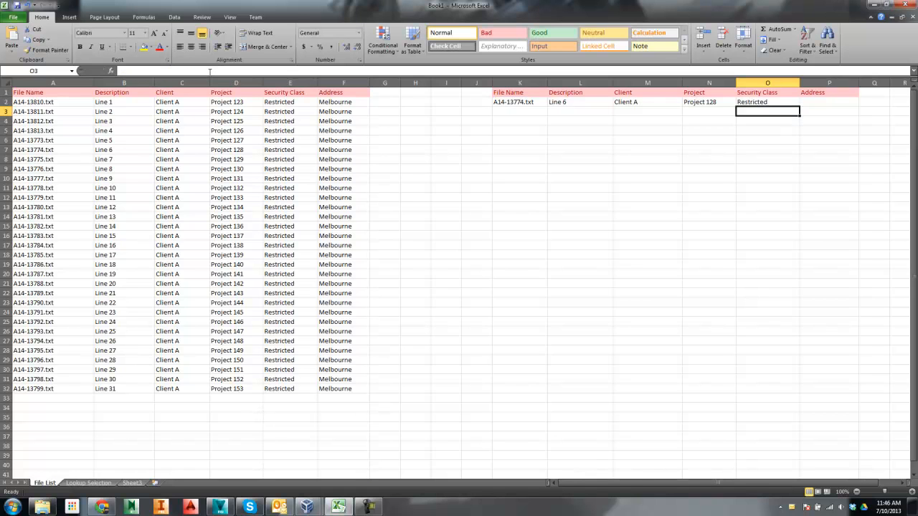
Paste the lookup formula into cell P2 under Address with column index 6, and review the lookup row from K2 to P2.
{"action": "left_click", "coordinate": [815, 101]}
{"action": "left_click", "coordinate": [184, 71]}
{"action": "type", "text": "=VLOOKUP(K2,A:F,2,FALSE)"}
{"action": "left_click", "coordinate": [179, 71]}
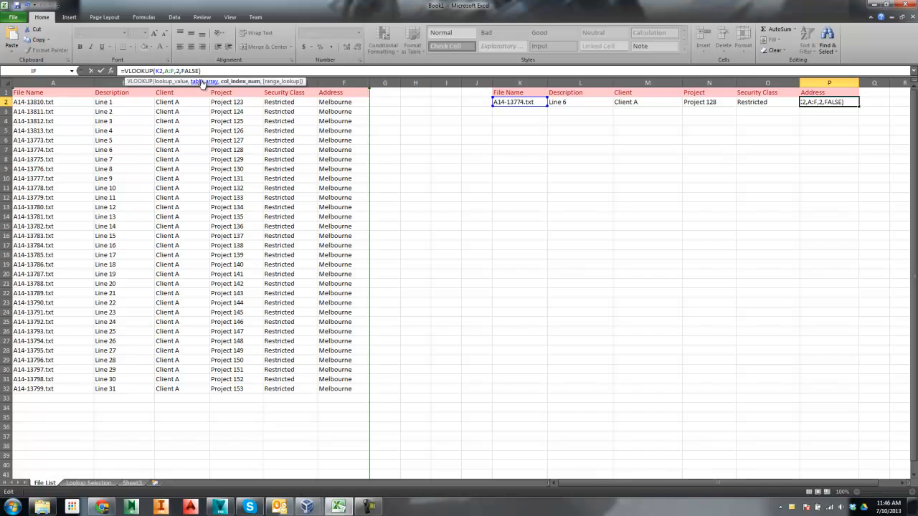
{"action": "key", "text": "BackSpace"}
{"action": "type", "text": "6"}
{"action": "key", "text": "Return"}
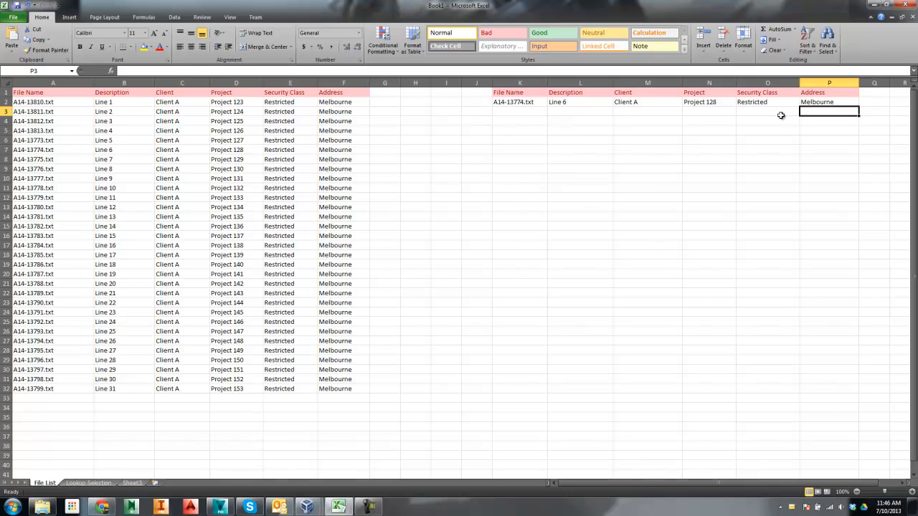
{"action": "left_click_drag", "start_coordinate": [850, 104], "coordinate": [811, 102]}
{"action": "left_click", "coordinate": [599, 122]}
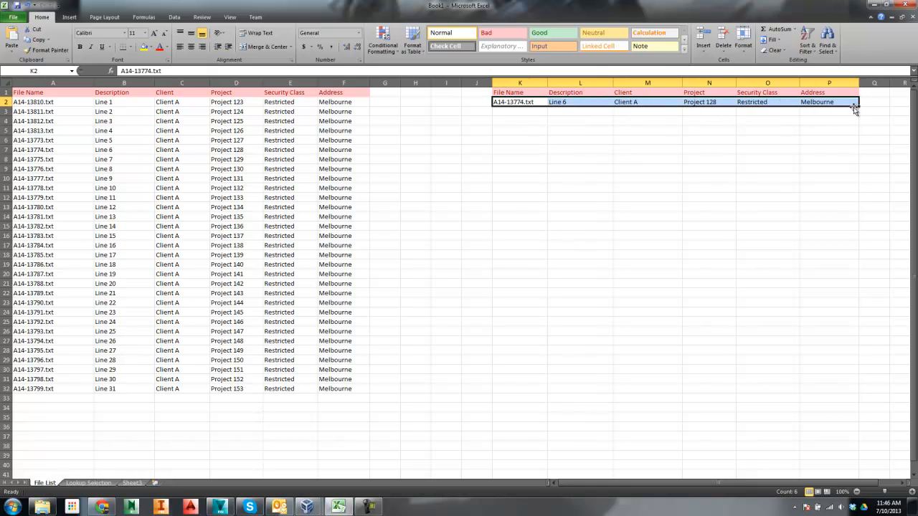
{"action": "left_click", "coordinate": [593, 126]}
{"action": "left_click", "coordinate": [564, 103]}
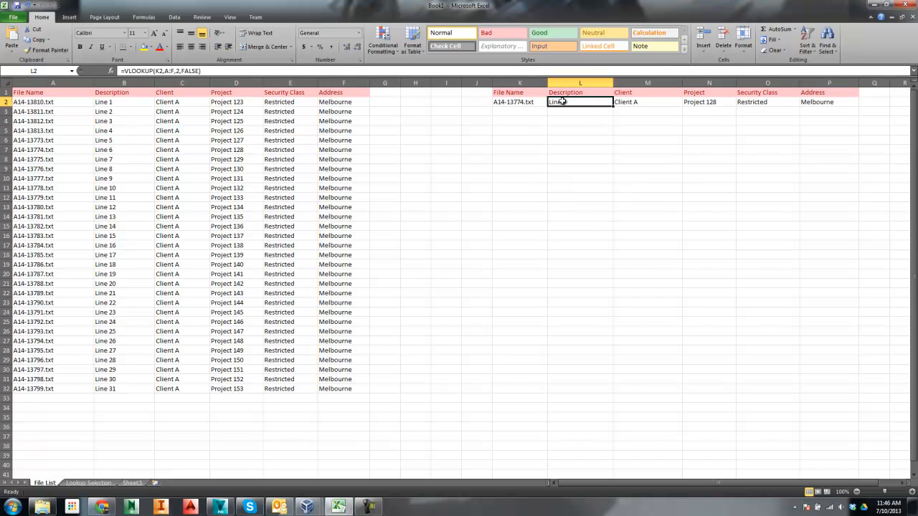
Fill the Description lookup formula from L2 down through row 34.
{"action": "left_click_drag", "start_coordinate": [613, 105], "coordinate": [609, 414]}
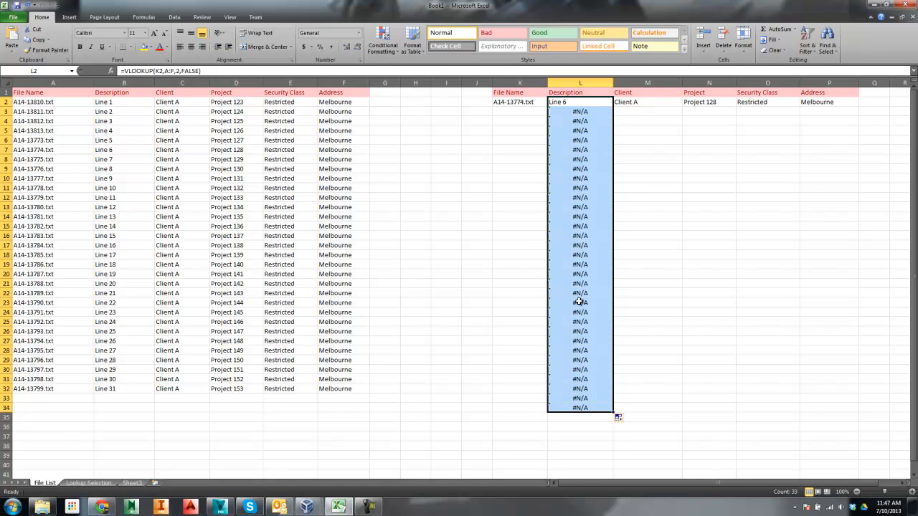
{"action": "left_click", "coordinate": [515, 113]}
{"action": "left_click", "coordinate": [519, 195]}
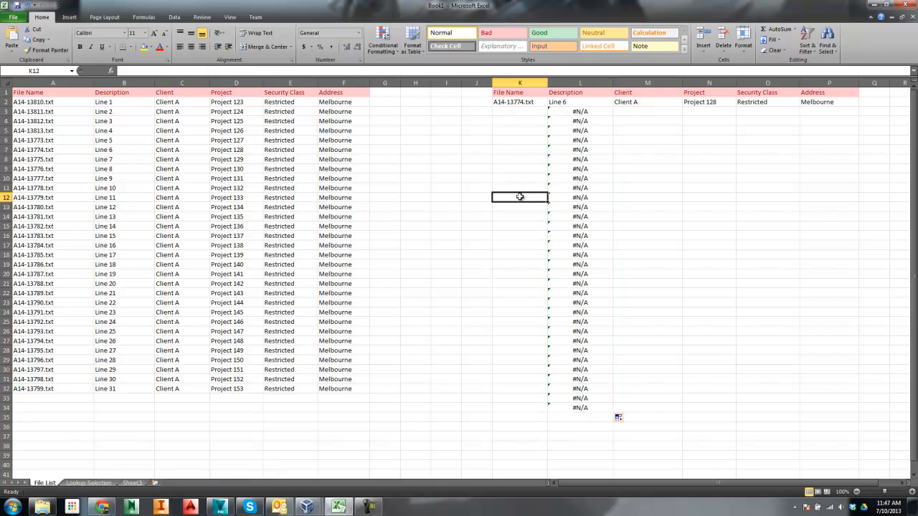
{"action": "left_click", "coordinate": [576, 168]}
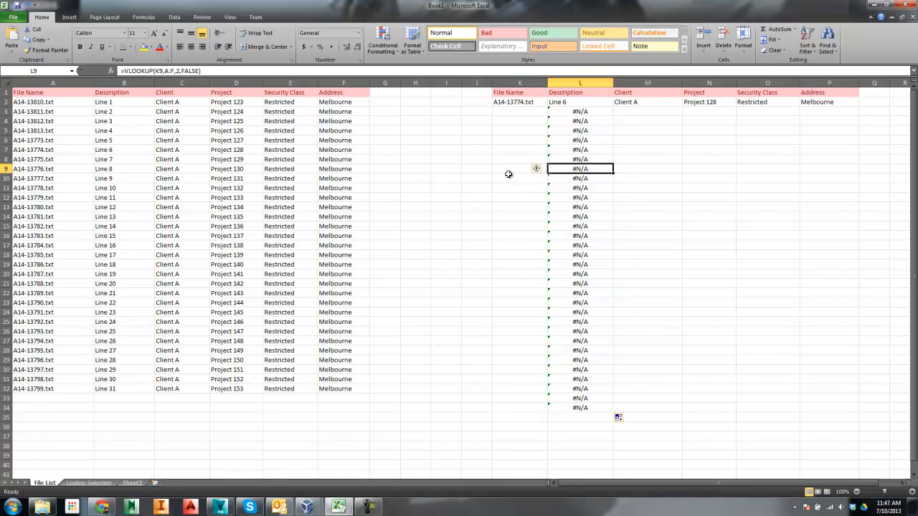
{"action": "left_click", "coordinate": [651, 129]}
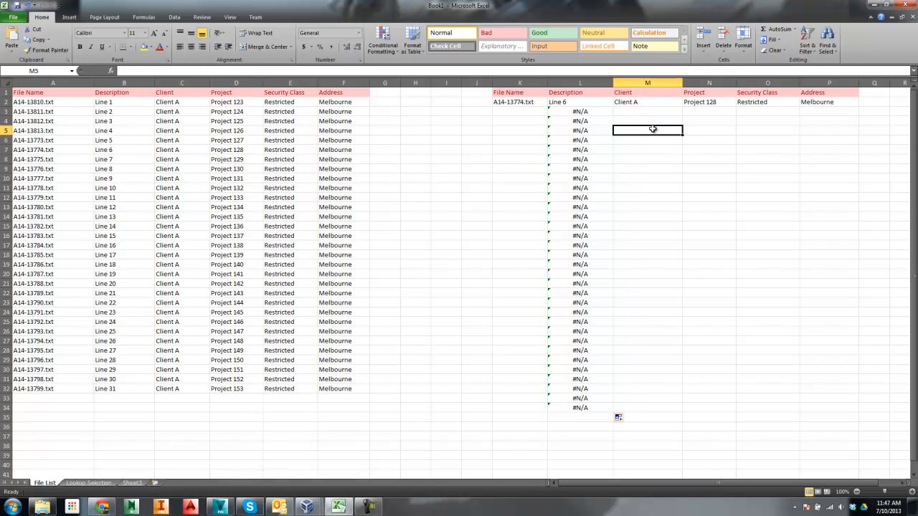
Fill the Client lookup formula from M2 down to row 34 and the Project formula from N2 down to row 33.
{"action": "left_click", "coordinate": [653, 102]}
{"action": "left_click_drag", "start_coordinate": [682, 106], "coordinate": [685, 409]}
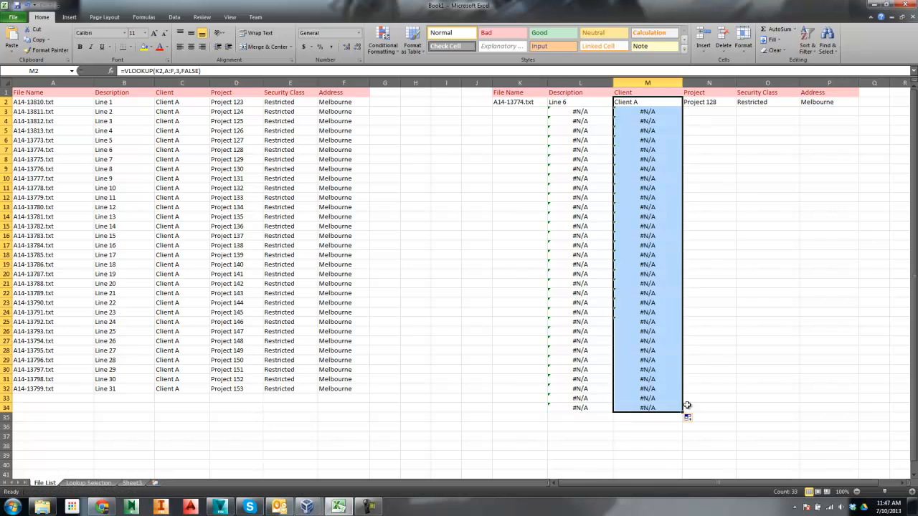
{"action": "left_click", "coordinate": [725, 103]}
{"action": "left_click_drag", "start_coordinate": [736, 106], "coordinate": [731, 399]}
Fill the Security Class formula from O2 and the Address formula from P2 down to row 33.
{"action": "left_click", "coordinate": [776, 105]}
{"action": "left_click_drag", "start_coordinate": [801, 105], "coordinate": [796, 391]}
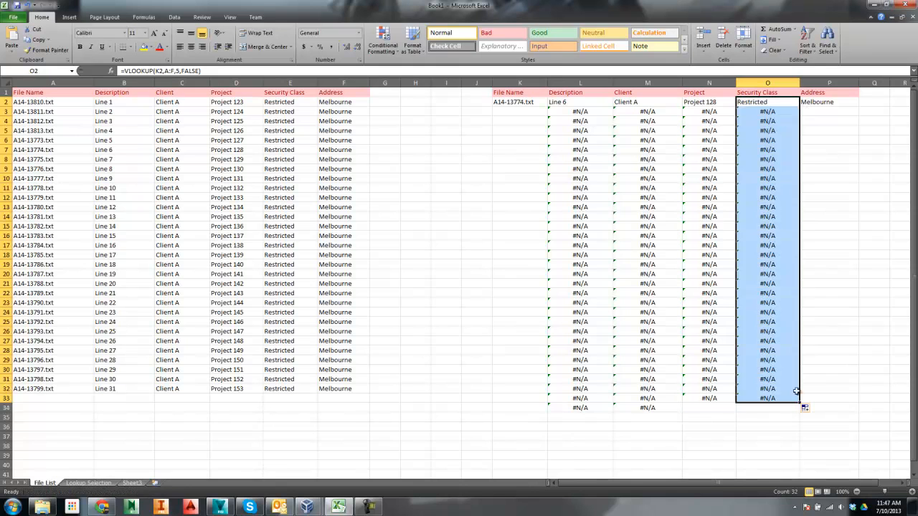
{"action": "left_click", "coordinate": [819, 101]}
{"action": "left_click_drag", "start_coordinate": [861, 106], "coordinate": [813, 403]}
{"action": "left_click", "coordinate": [764, 341]}
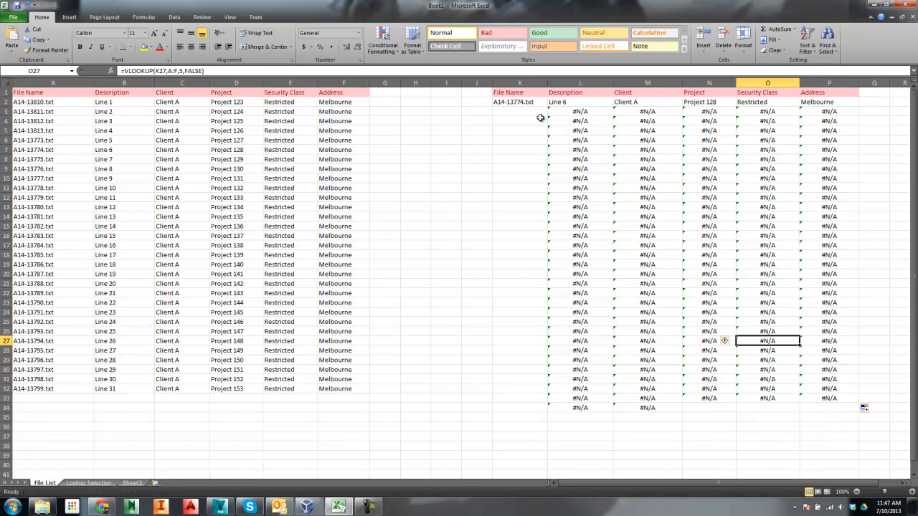
Clear the file name in K2 and remove the surplus Description and Client formulas in row 34.
{"action": "left_click", "coordinate": [526, 101]}
{"action": "key", "text": "Delete"}
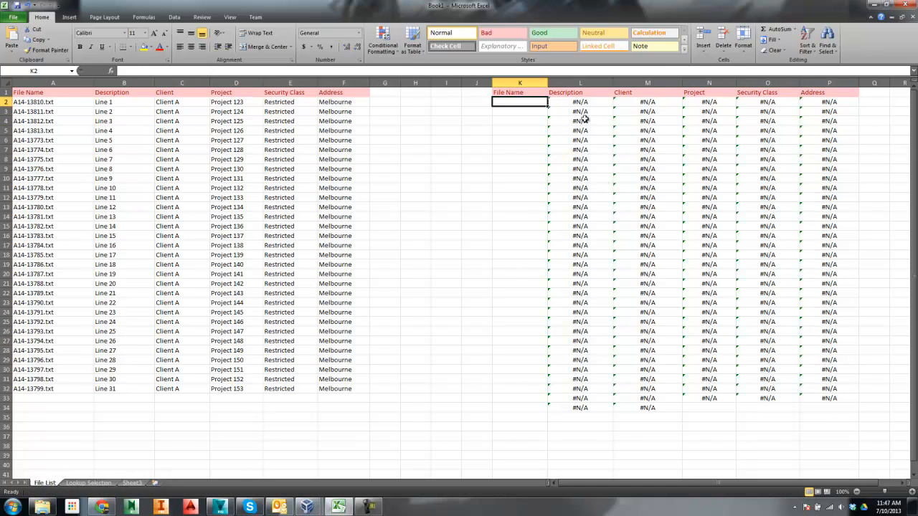
{"action": "left_click_drag", "start_coordinate": [684, 424], "coordinate": [537, 408]}
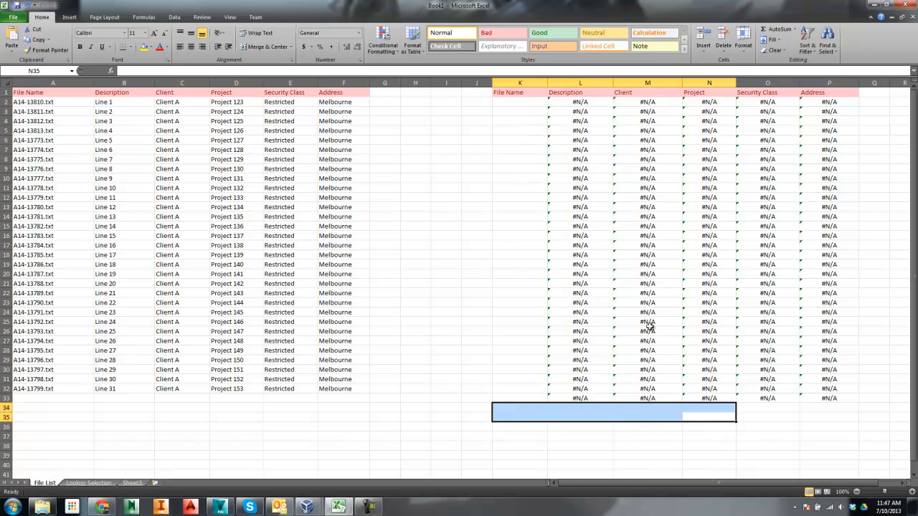
{"action": "left_click", "coordinate": [486, 168]}
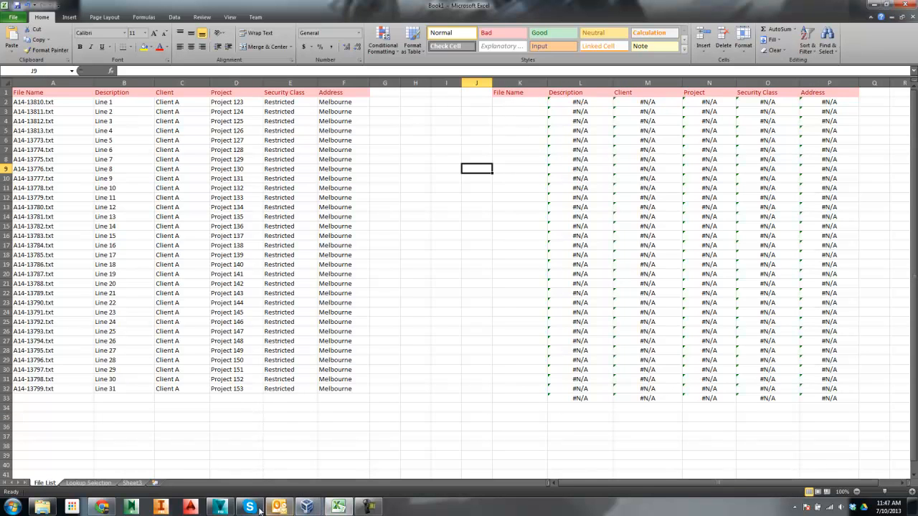
Switch to Vault, select files A14-13795.txt through A14-13801.txt, and open them for property editing.
{"action": "left_click", "coordinate": [220, 508]}
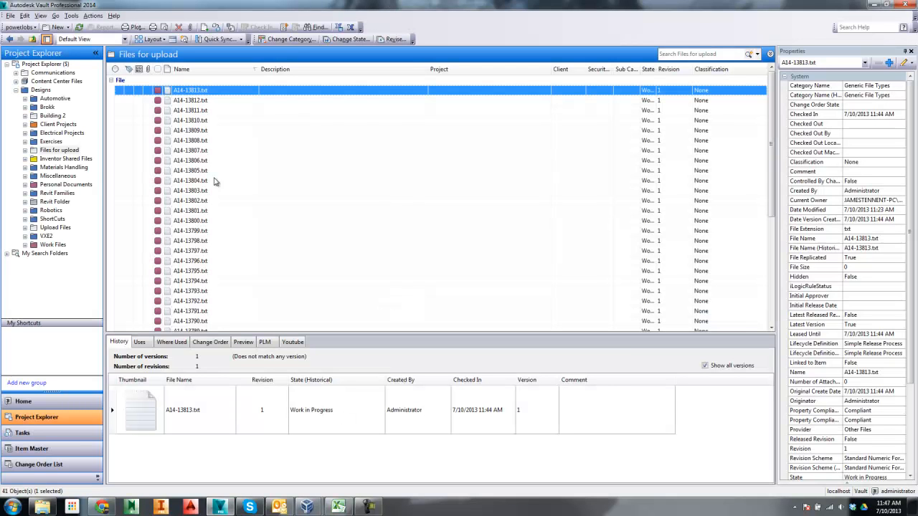
{"action": "left_click", "coordinate": [208, 213]}
{"action": "left_click", "coordinate": [204, 272], "text": "shift"}
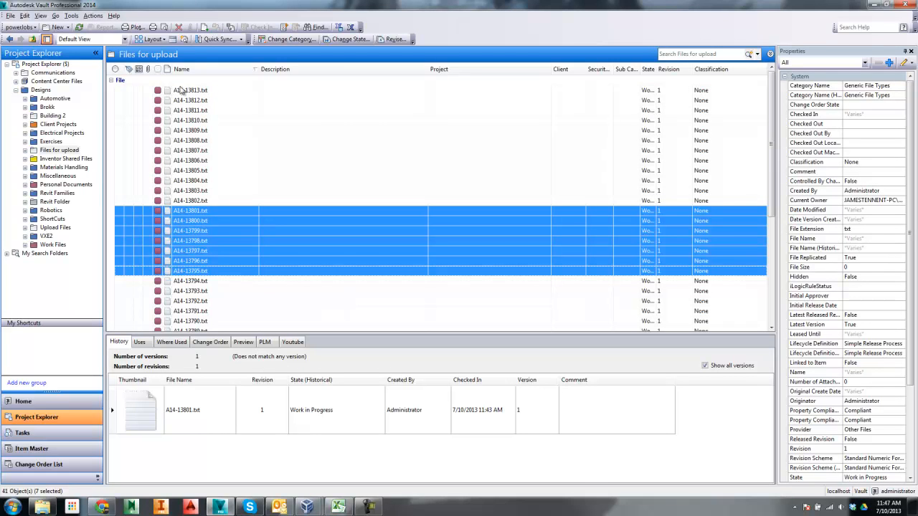
{"action": "left_click", "coordinate": [903, 63]}
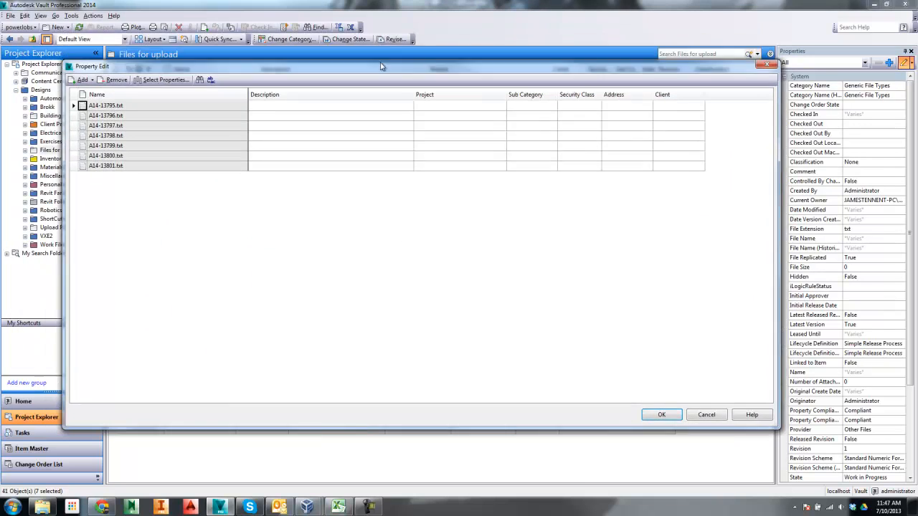
Shrink the Excel workbook window and place it below the Property Edit columns to compare their order with the lookup table headings.
{"action": "left_click_drag", "start_coordinate": [284, 89], "coordinate": [291, 136]}
{"action": "left_click_drag", "start_coordinate": [444, 91], "coordinate": [440, 162]}
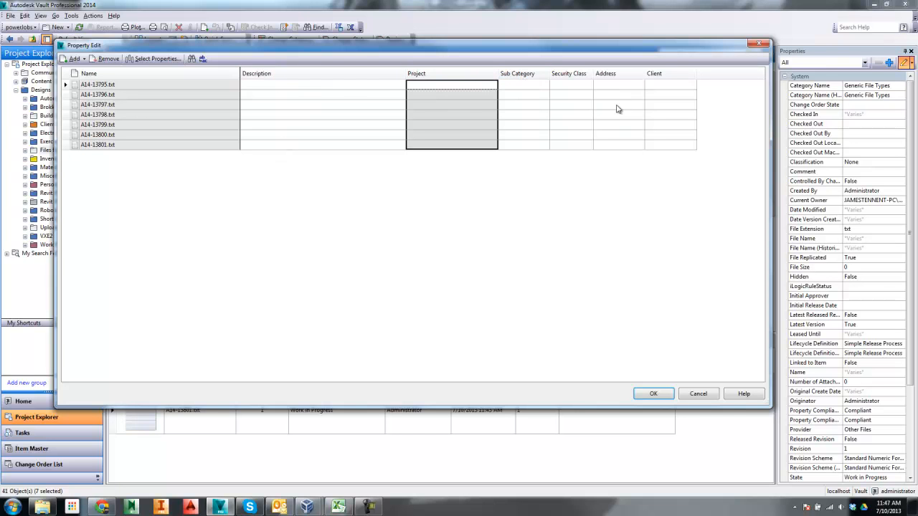
{"action": "left_click", "coordinate": [338, 508]}
{"action": "left_click_drag", "start_coordinate": [464, 4], "coordinate": [387, 94]}
{"action": "left_click_drag", "start_coordinate": [487, 432], "coordinate": [527, 433]}
{"action": "left_click_drag", "start_coordinate": [514, 90], "coordinate": [514, 168]}
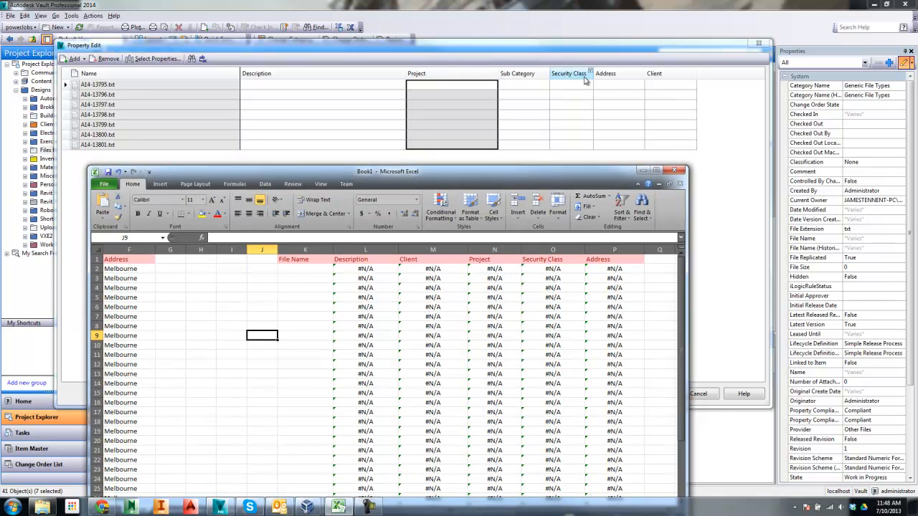
Try to move the Client column ahead of the Project column in the Property Edit grid.
{"action": "left_click_drag", "start_coordinate": [678, 74], "coordinate": [417, 73]}
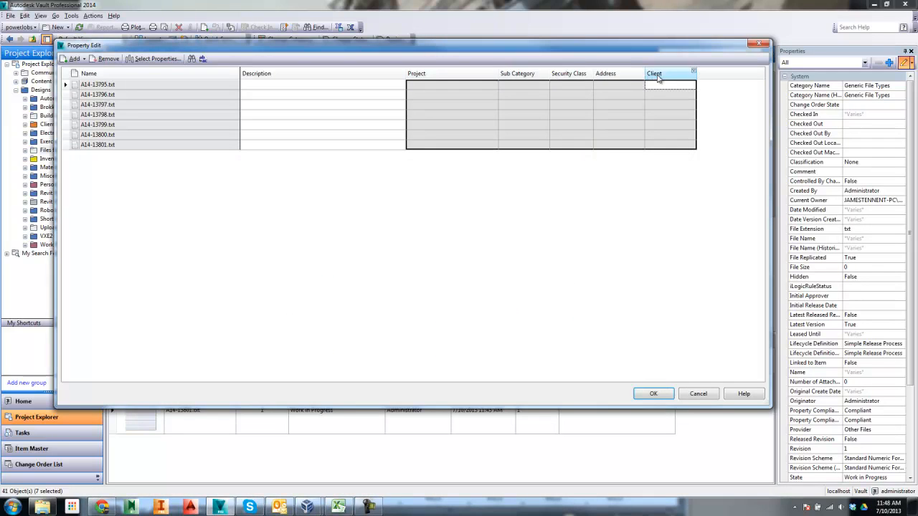
{"action": "left_click", "coordinate": [651, 73]}
{"action": "left_click", "coordinate": [420, 73]}
Customize the Property Edit fields so that Client comes directly after Description.
{"action": "right_click", "coordinate": [444, 75]}
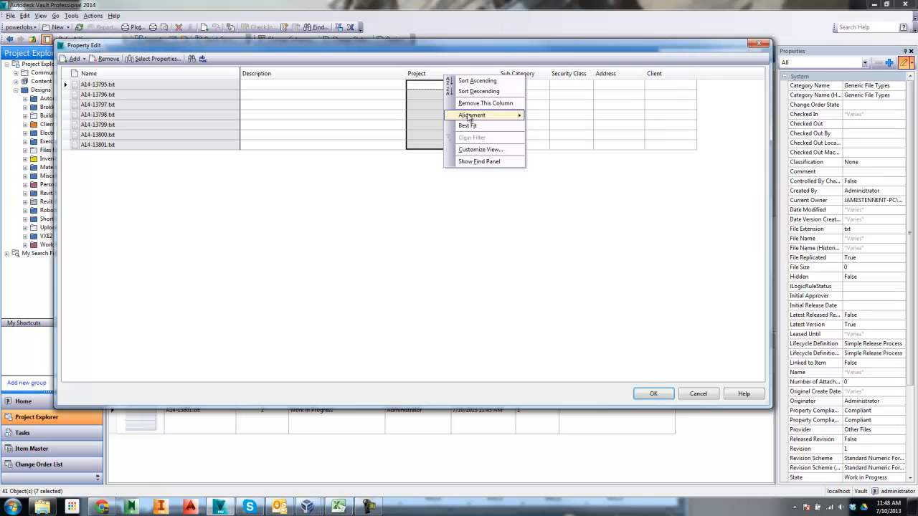
{"action": "left_click", "coordinate": [481, 150]}
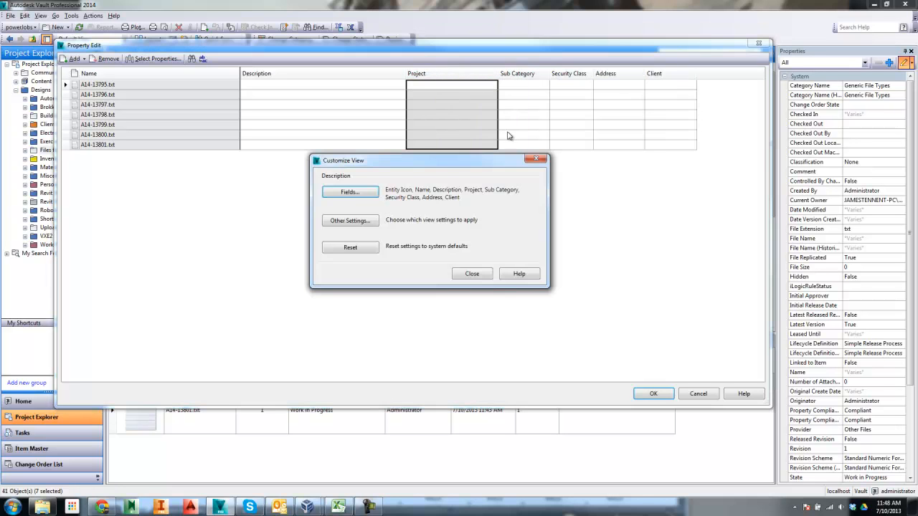
{"action": "left_click", "coordinate": [350, 193]}
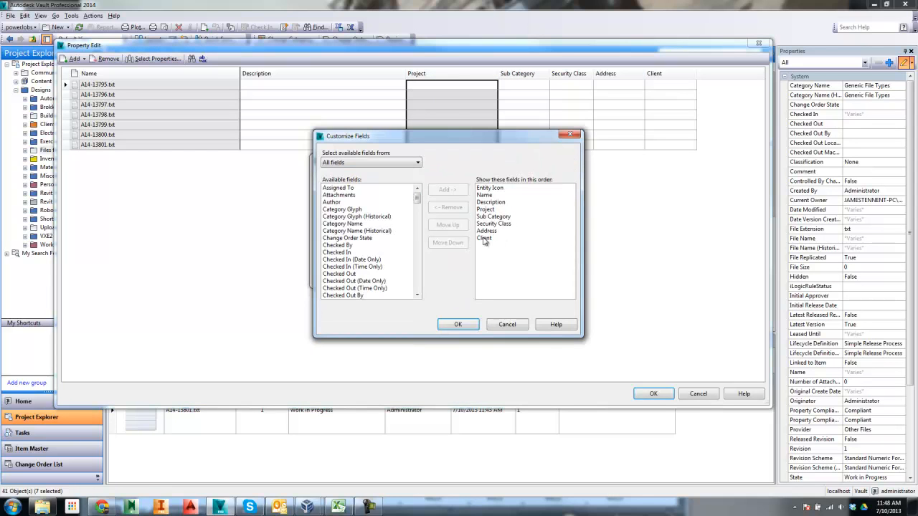
{"action": "left_click", "coordinate": [486, 238]}
{"action": "left_click", "coordinate": [448, 225]}
{"action": "left_click", "coordinate": [447, 225]}
{"action": "left_click", "coordinate": [448, 226]}
{"action": "left_click", "coordinate": [447, 225]}
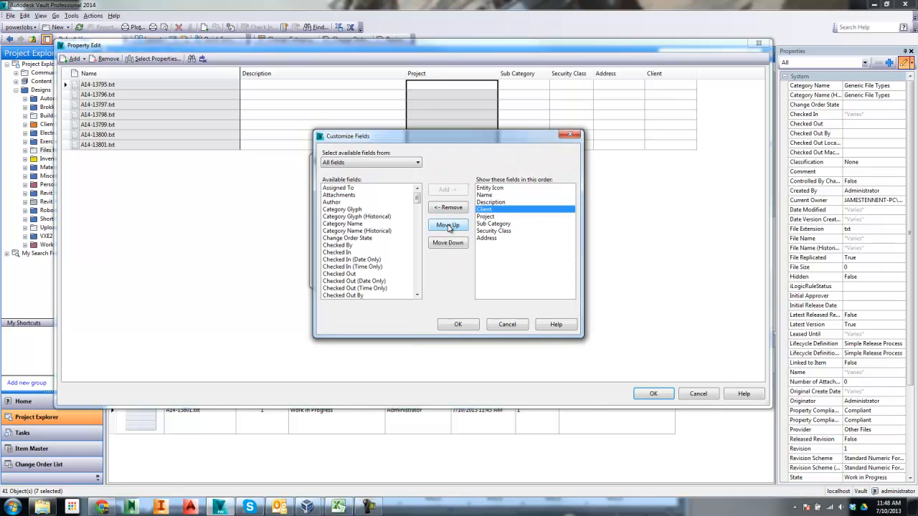
Following the workbook's column order, move Security Class and Address ahead of Sub Category, and remove Sub Category from the shown fields.
{"action": "left_click", "coordinate": [338, 506]}
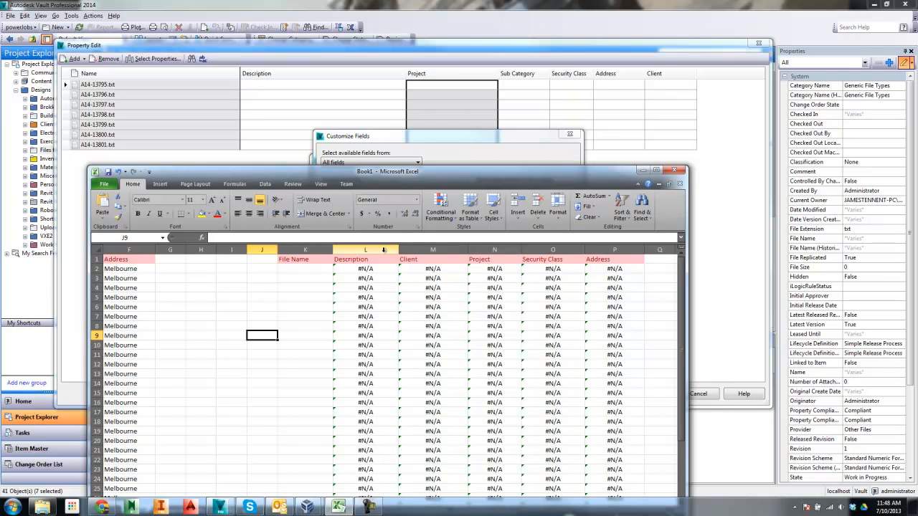
{"action": "left_click", "coordinate": [517, 138]}
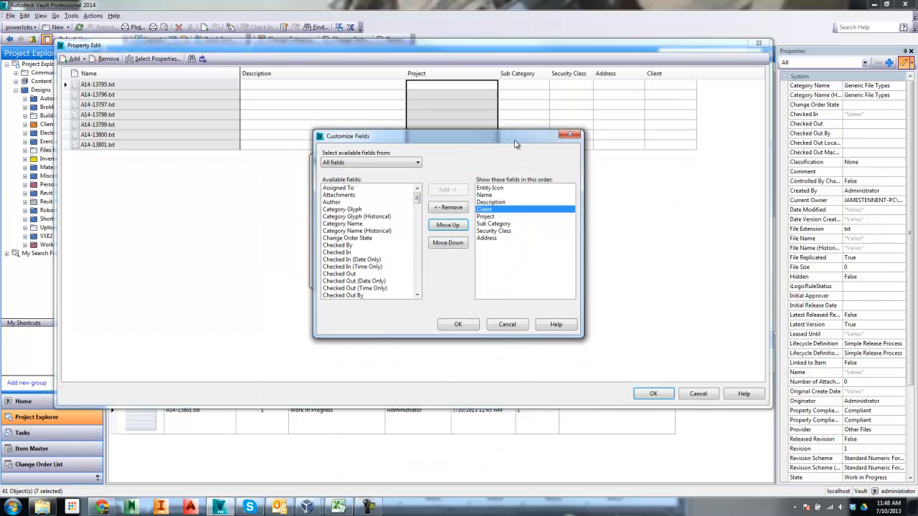
{"action": "left_click", "coordinate": [494, 231]}
{"action": "left_click", "coordinate": [448, 225]}
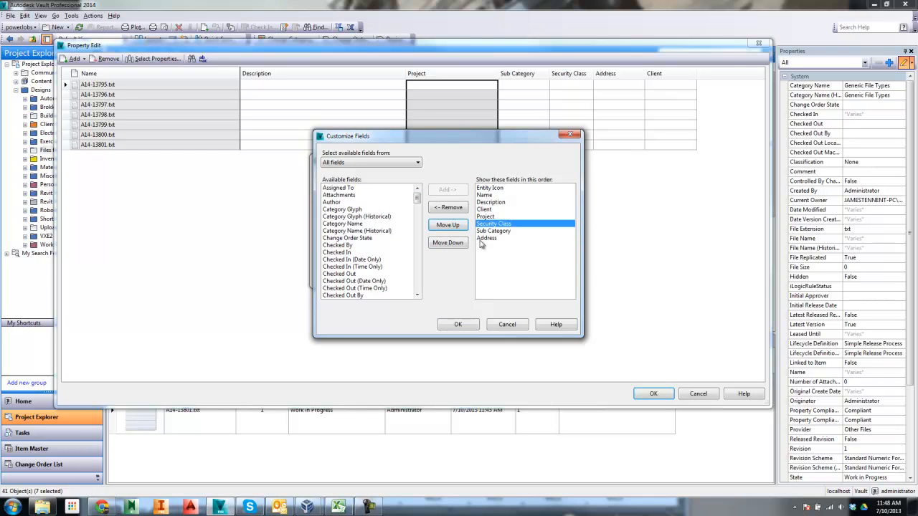
{"action": "left_click", "coordinate": [487, 239]}
{"action": "left_click", "coordinate": [450, 225]}
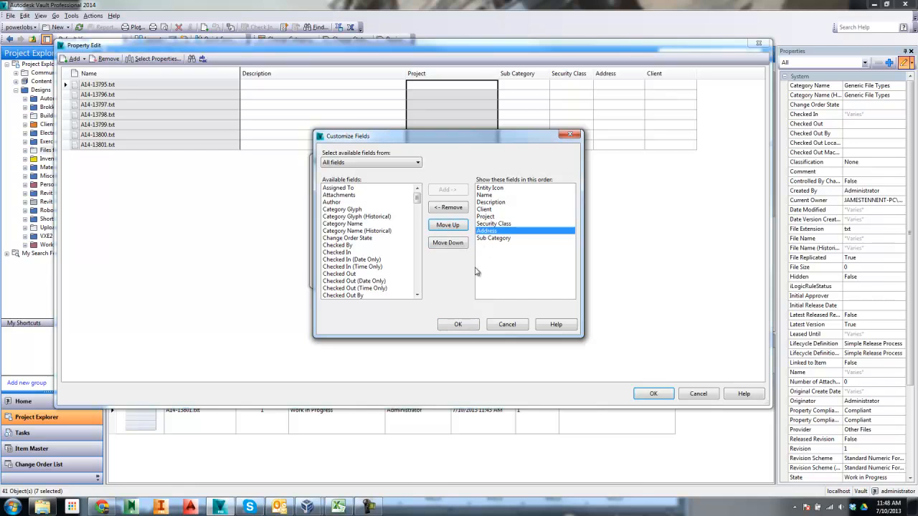
{"action": "left_click", "coordinate": [494, 238]}
{"action": "left_click", "coordinate": [448, 208]}
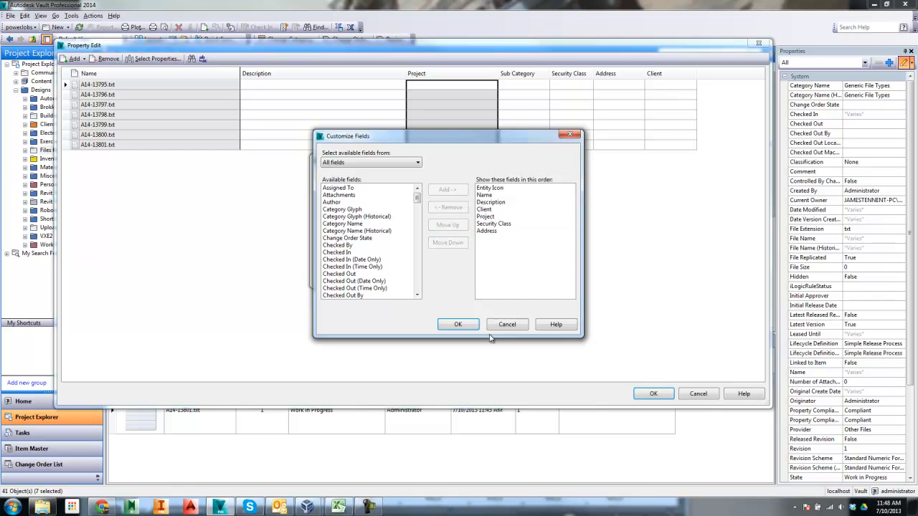
Check the field order against the workbook headings, apply it to the Property Edit grid, and widen the Client column.
{"action": "left_click", "coordinate": [339, 508]}
{"action": "left_click_drag", "start_coordinate": [487, 169], "coordinate": [489, 249]}
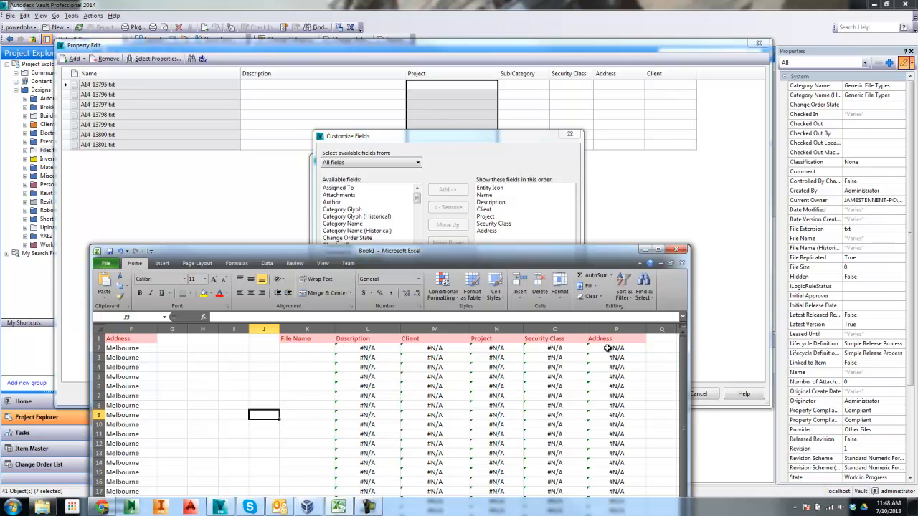
{"action": "left_click", "coordinate": [515, 142]}
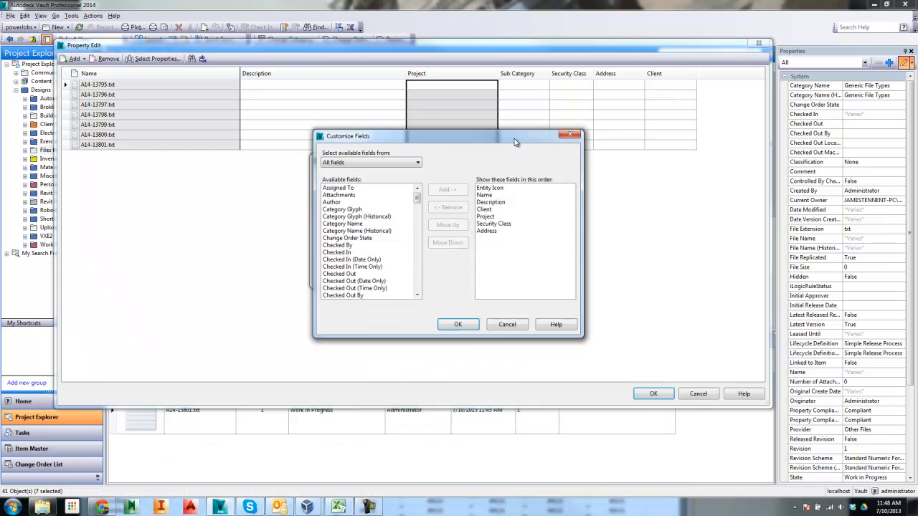
{"action": "left_click", "coordinate": [458, 326]}
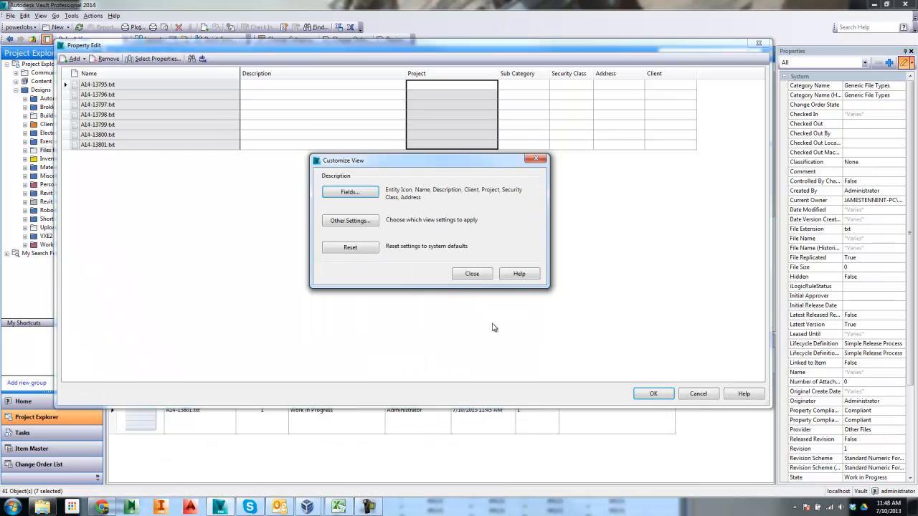
{"action": "left_click", "coordinate": [471, 275]}
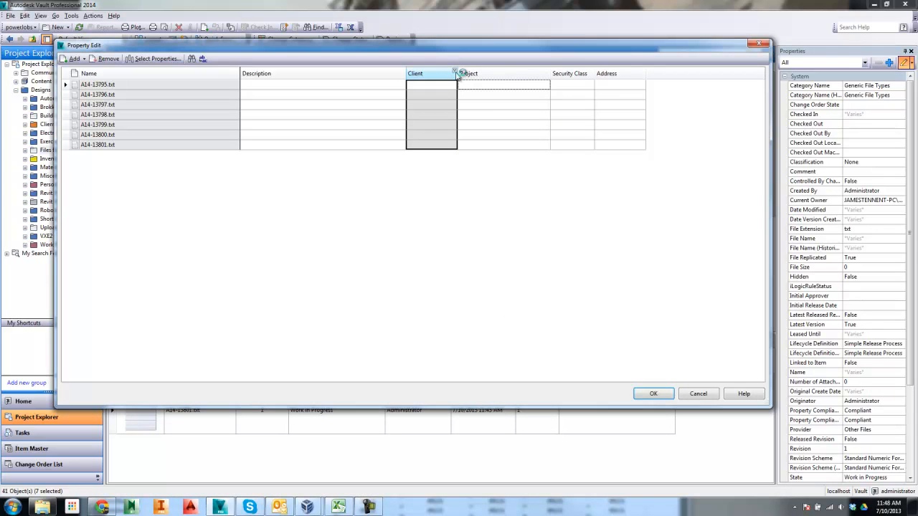
{"action": "left_click_drag", "start_coordinate": [465, 75], "coordinate": [499, 74]}
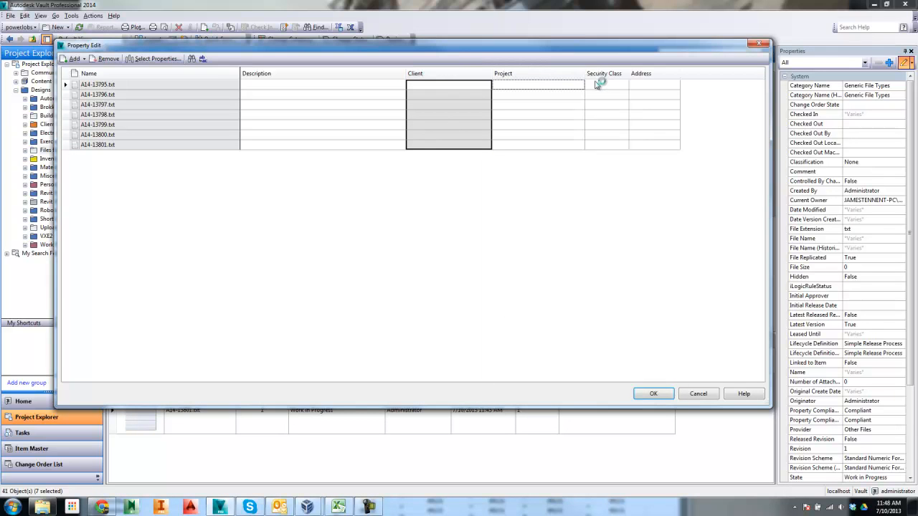
{"action": "left_click", "coordinate": [634, 76]}
Copy the file names A14-13795.txt to A14-13801.txt from the Property Edit grid into the workbook's File Name column, starting at K2.
{"action": "left_click_drag", "start_coordinate": [127, 87], "coordinate": [136, 147]}
{"action": "key", "text": "ctrl+c"}
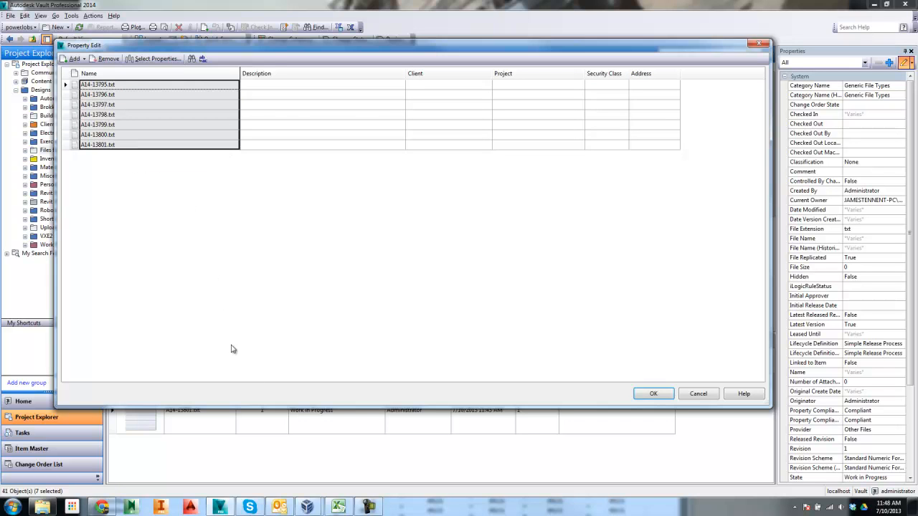
{"action": "left_click", "coordinate": [339, 507]}
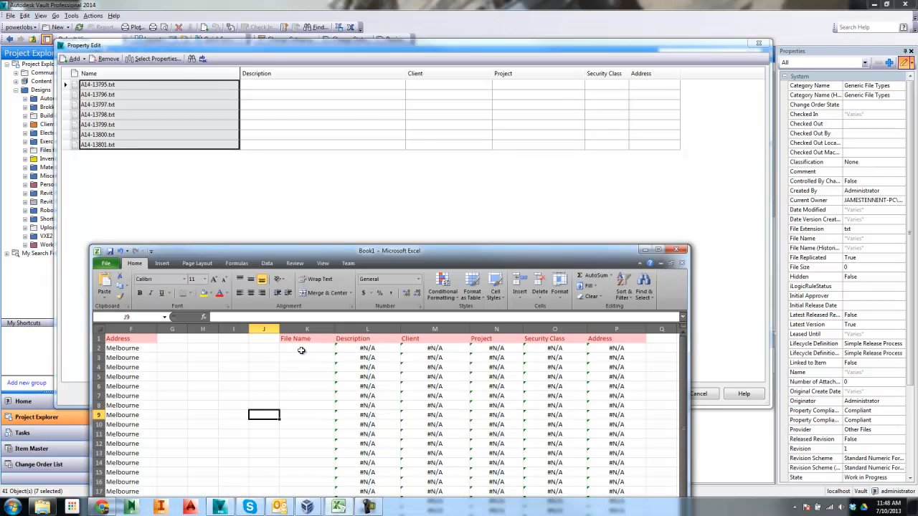
{"action": "left_click", "coordinate": [304, 349]}
{"action": "key", "text": "ctrl+v"}
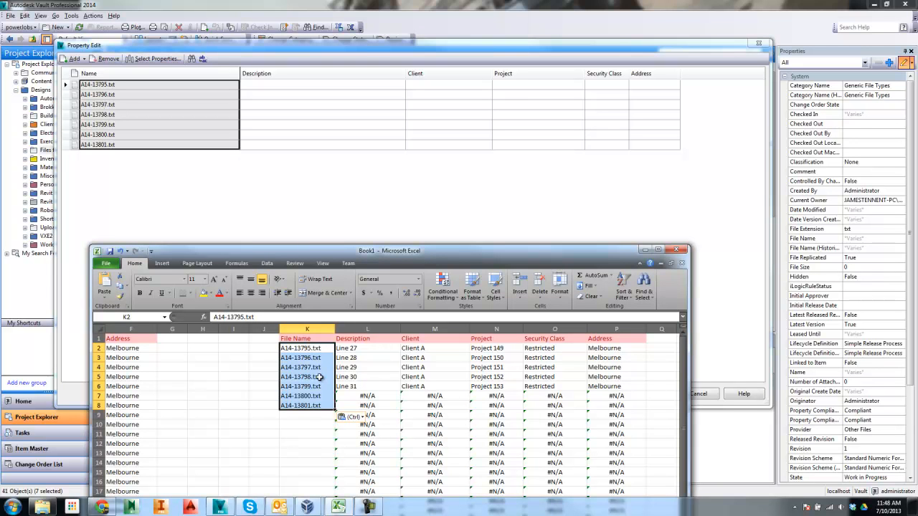
Review the rows for A14-13800.txt and A14-13801.txt, and copy the looked-up property values in L2:P6.
{"action": "left_click_drag", "start_coordinate": [427, 251], "coordinate": [439, 115]}
{"action": "left_click", "coordinate": [319, 267]}
{"action": "left_click", "coordinate": [331, 258]}
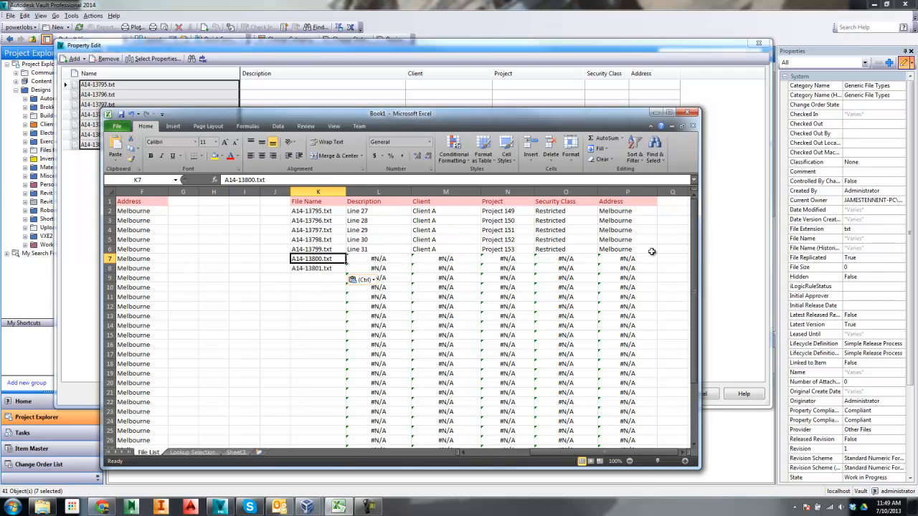
{"action": "left_click_drag", "start_coordinate": [652, 250], "coordinate": [358, 213]}
{"action": "key", "text": "ctrl+c"}
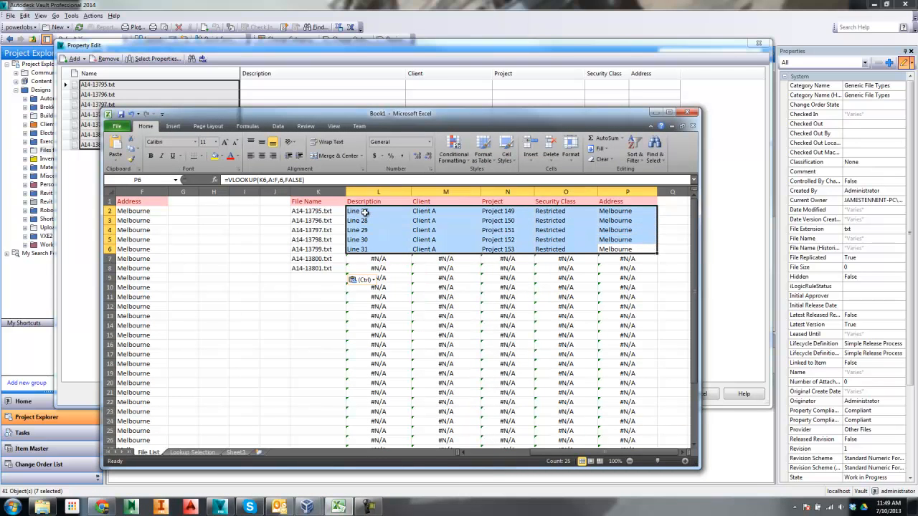
Switch to Vault and paste the copied values into the Property Edit grid, starting at the Description of A14-13795.txt, then check the filled rows.
{"action": "left_click", "coordinate": [281, 86]}
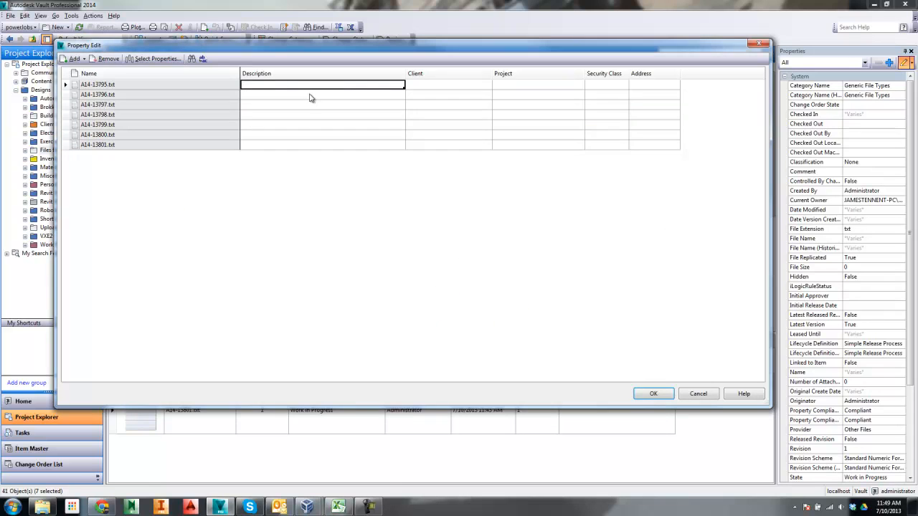
{"action": "key", "text": "ctrl+v"}
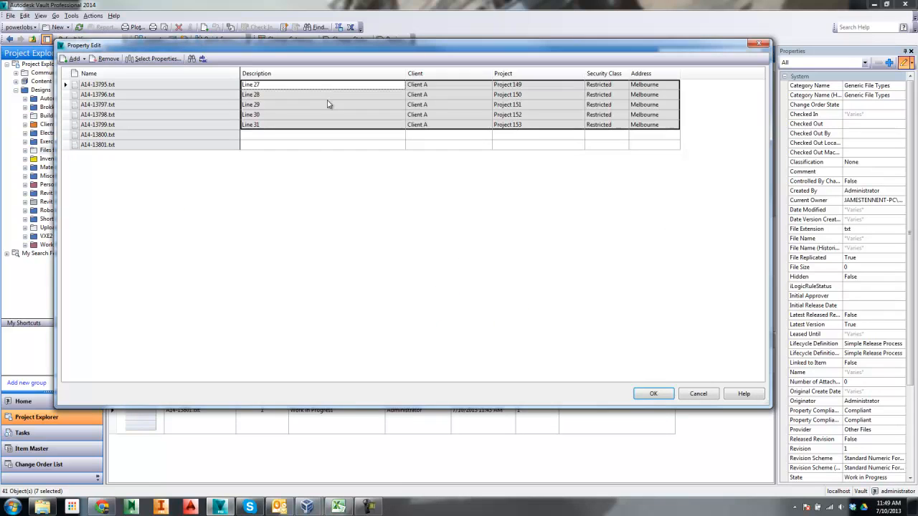
{"action": "left_click", "coordinate": [359, 136]}
{"action": "left_click_drag", "start_coordinate": [359, 45], "coordinate": [437, 72]}
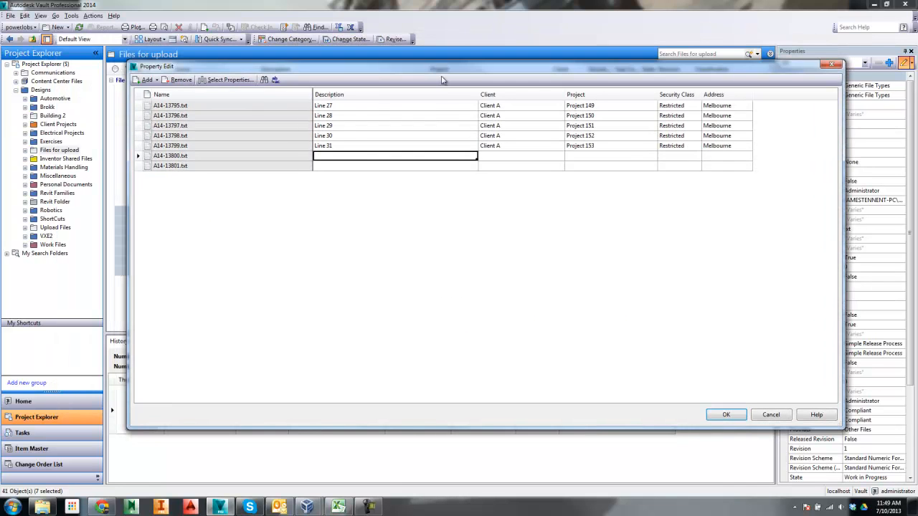
{"action": "left_click", "coordinate": [344, 127]}
{"action": "left_click", "coordinate": [327, 137]}
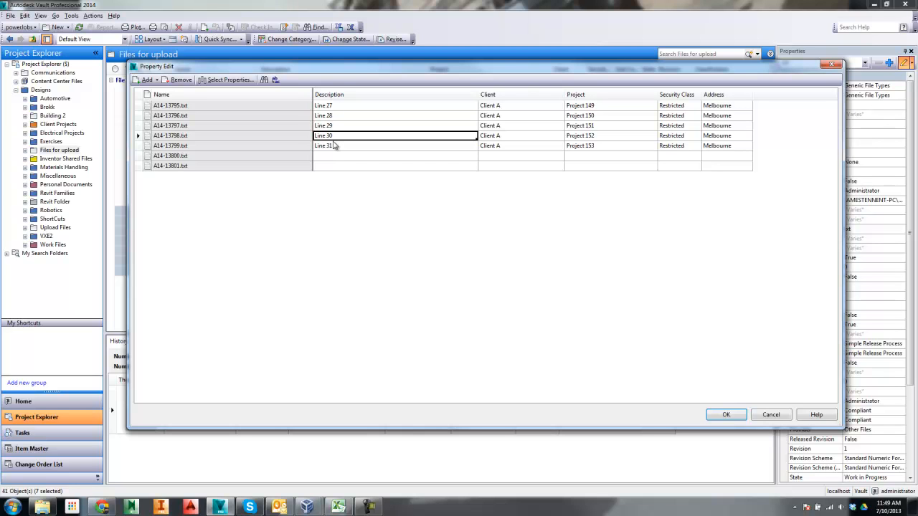
Switch to the Excel workbook, maximize it, and check the source table's Description and File Name entries for A14-13798.txt.
{"action": "left_click", "coordinate": [337, 508]}
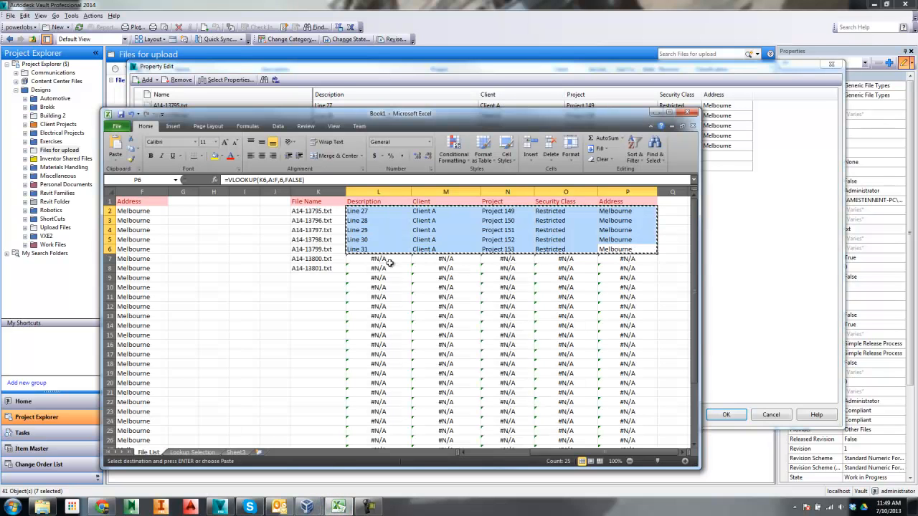
{"action": "left_click_drag", "start_coordinate": [311, 114], "coordinate": [359, 3]}
{"action": "left_click", "coordinate": [137, 198]}
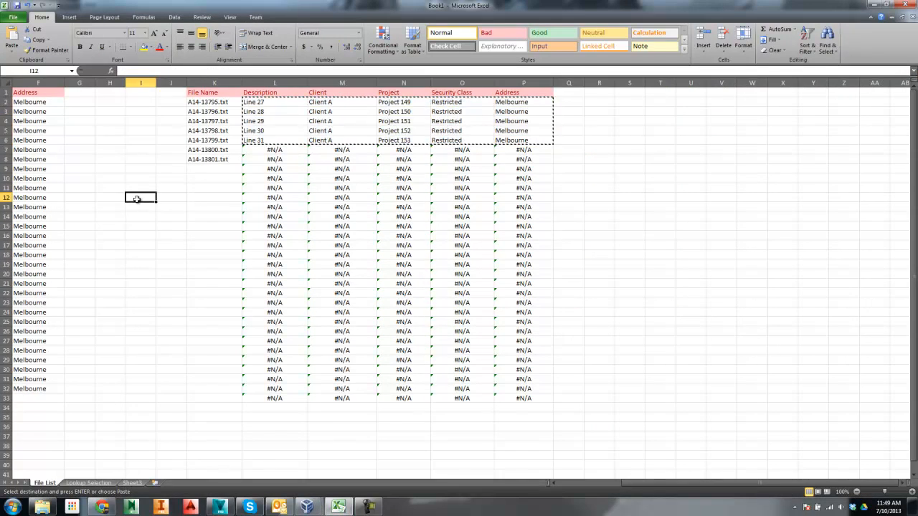
{"action": "left_click_drag", "start_coordinate": [680, 484], "coordinate": [449, 467]}
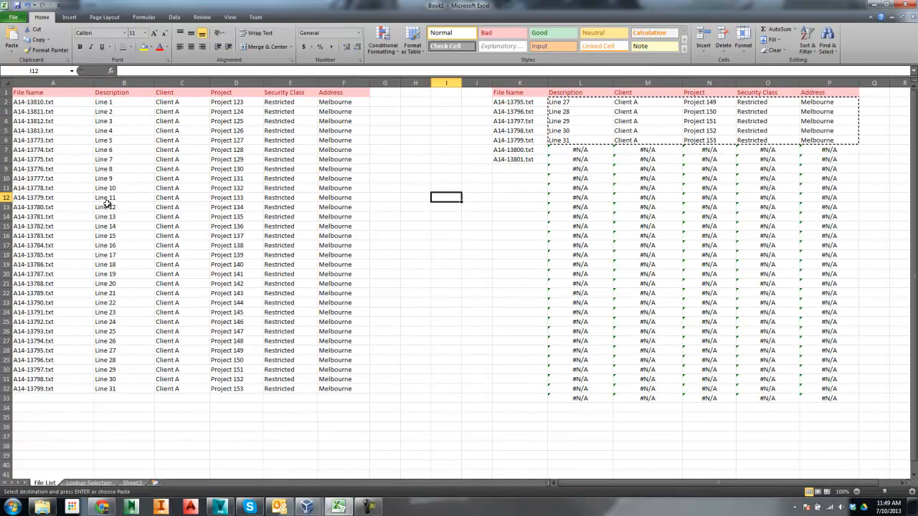
{"action": "left_click", "coordinate": [119, 379]}
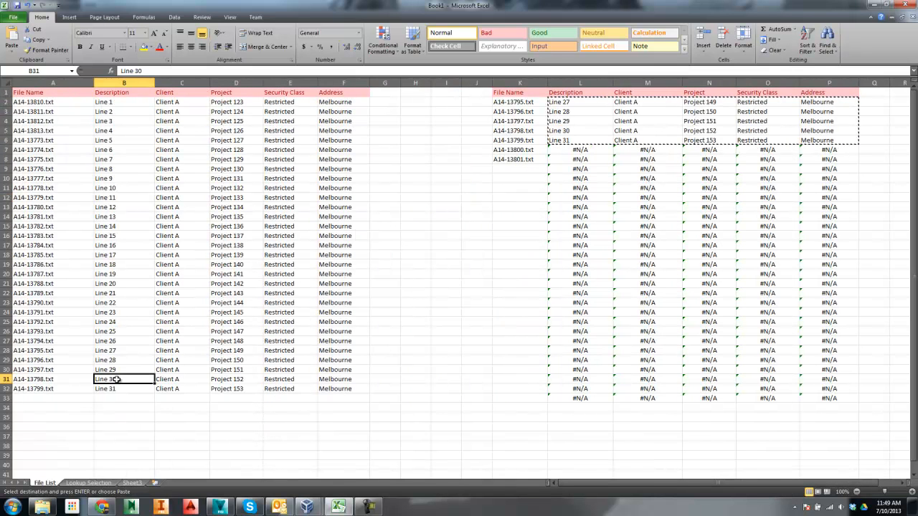
{"action": "left_click", "coordinate": [36, 381]}
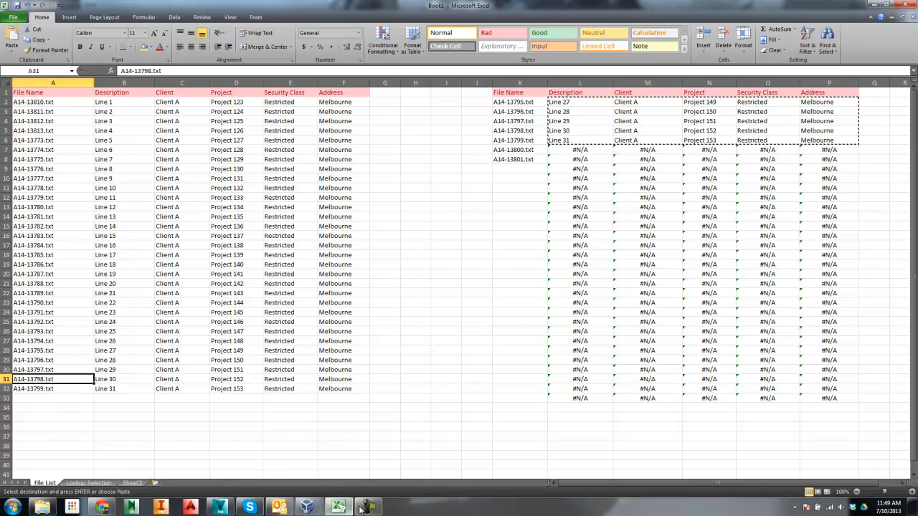
Copy the name A14-13798.txt from Vault's Property Edit grid into workbook cell A36 and compare it with cell A31.
{"action": "left_click", "coordinate": [219, 507]}
{"action": "left_click", "coordinate": [179, 137]}
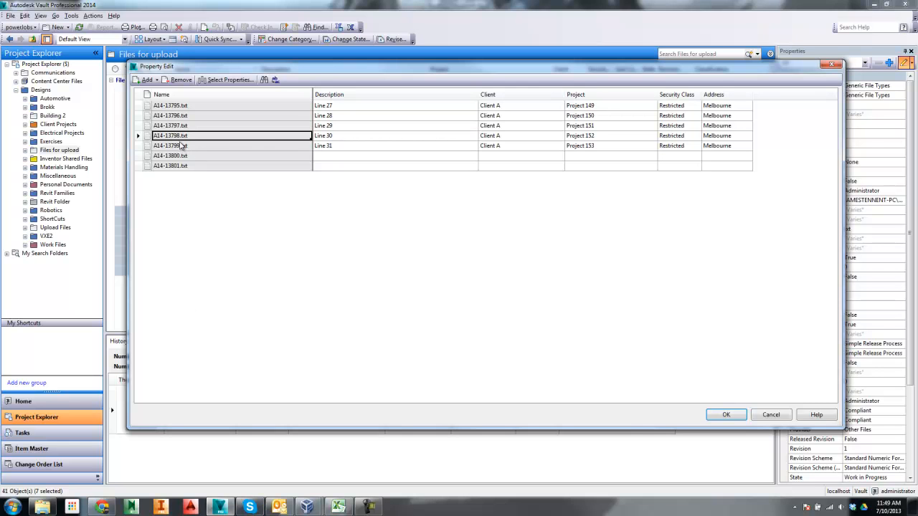
{"action": "left_click", "coordinate": [338, 507]}
{"action": "left_click", "coordinate": [44, 429]}
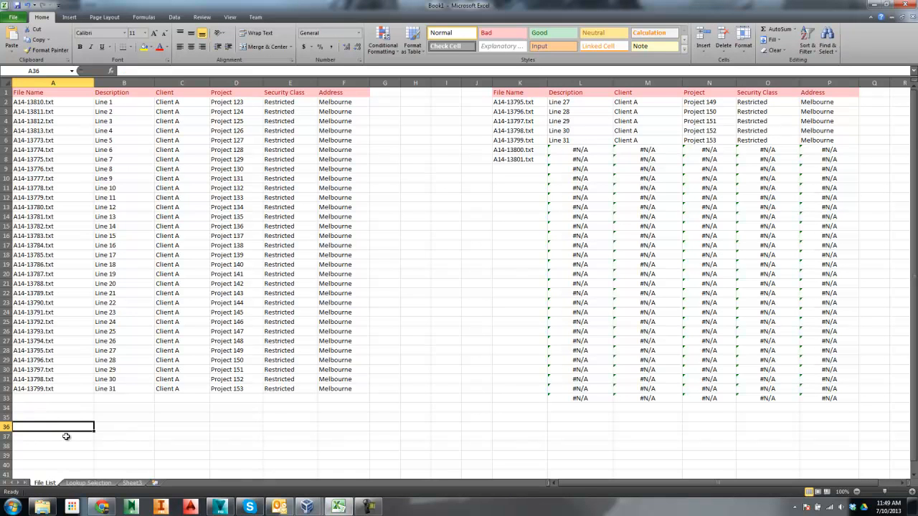
{"action": "key", "text": "ctrl+v"}
{"action": "left_click", "coordinate": [40, 381]}
{"action": "left_click", "coordinate": [46, 429], "text": "ctrl"}
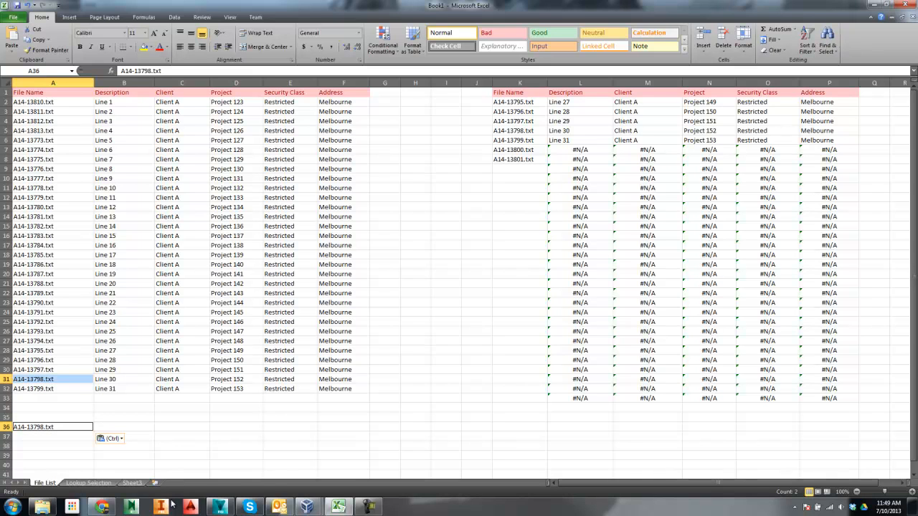
Examine the VLOOKUP formula in L7 and check A14-13800.txt and A14-13801.txt against the end of the source file list.
{"action": "left_click_drag", "start_coordinate": [235, 448], "coordinate": [237, 437]}
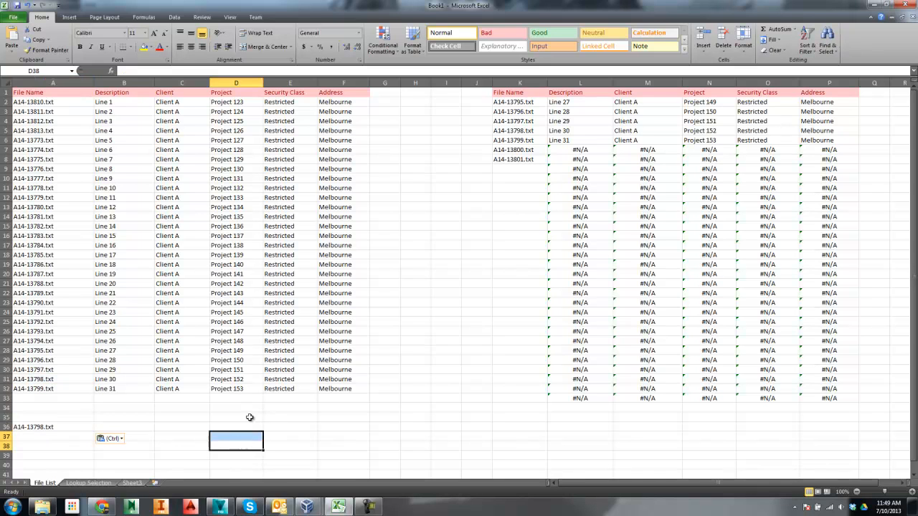
{"action": "left_click", "coordinate": [530, 150]}
{"action": "left_click", "coordinate": [596, 150]}
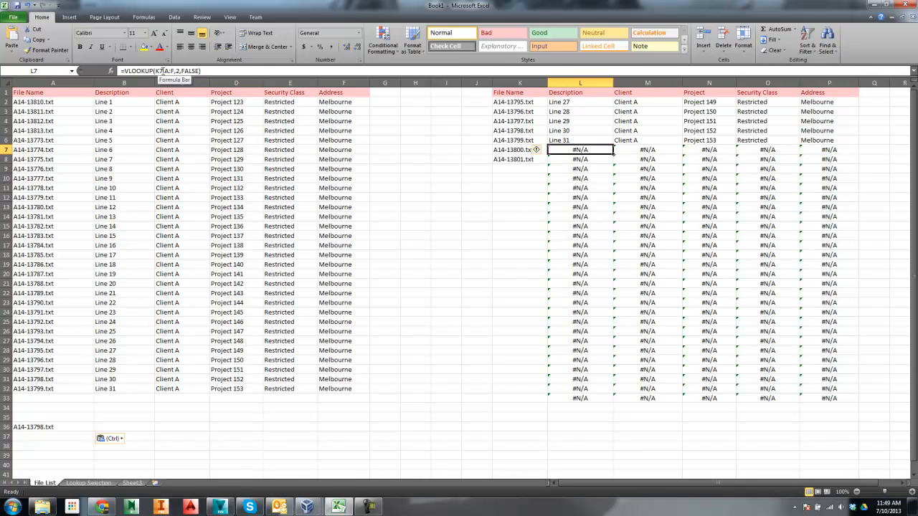
{"action": "left_click", "coordinate": [510, 151]}
{"action": "left_click", "coordinate": [517, 160]}
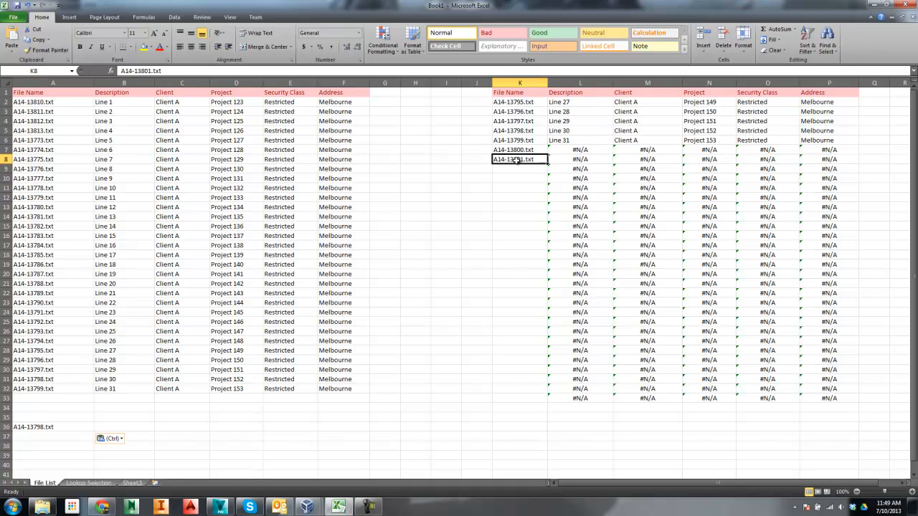
{"action": "left_click", "coordinate": [494, 150]}
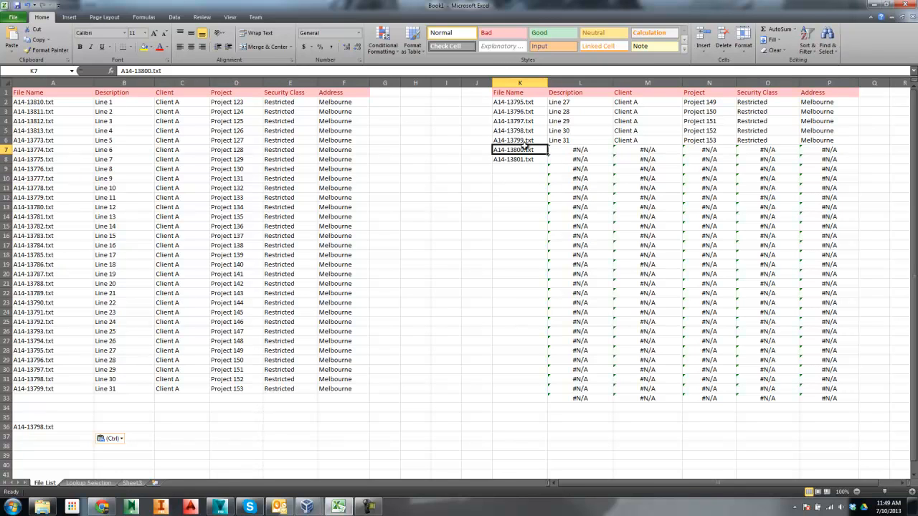
{"action": "left_click", "coordinate": [45, 390]}
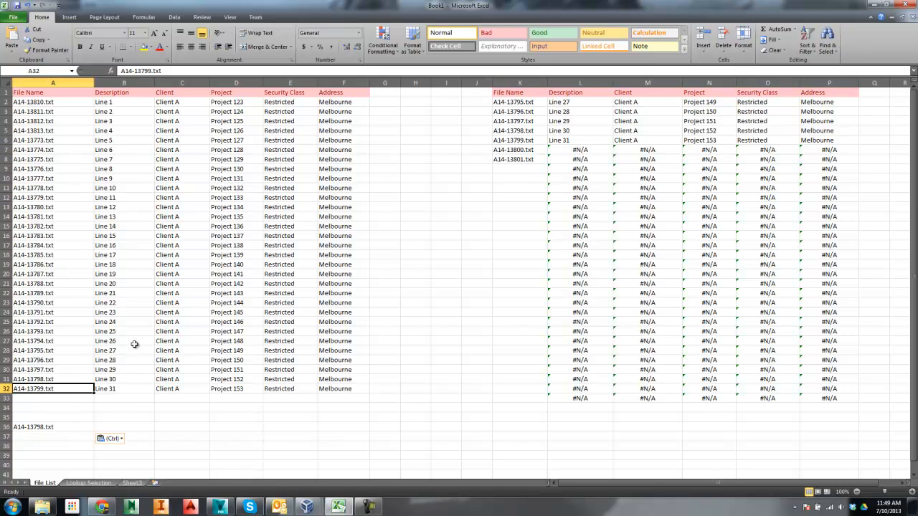
{"action": "left_click", "coordinate": [524, 160]}
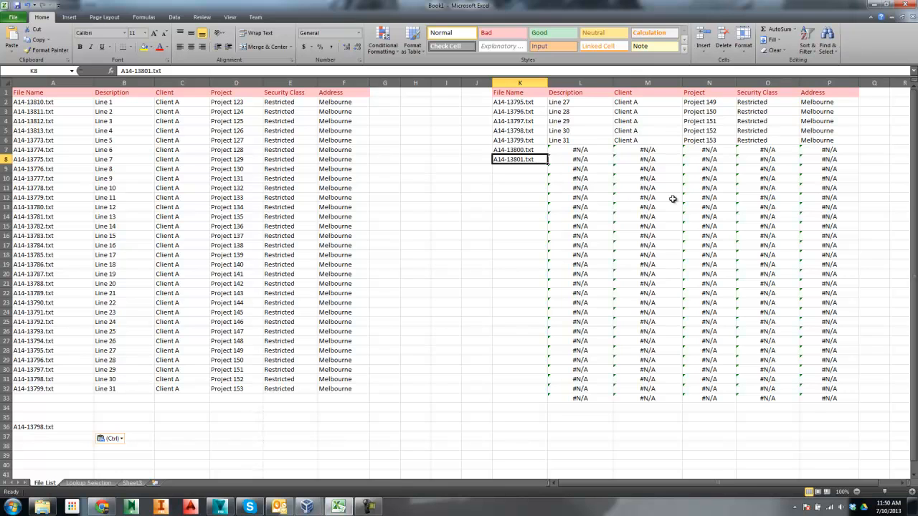
Return to Vault, apply the property edits to the files, and close the Property Edit Results.
{"action": "left_click", "coordinate": [879, 5]}
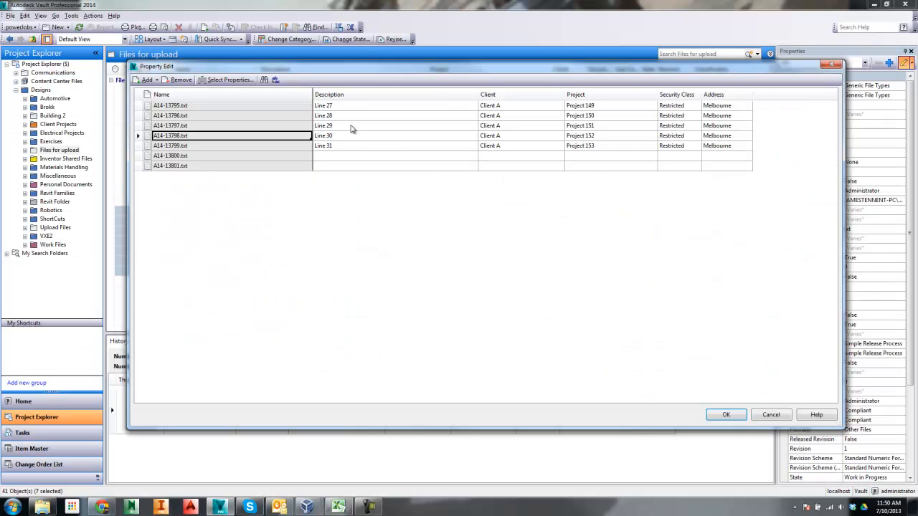
{"action": "left_click", "coordinate": [726, 414]}
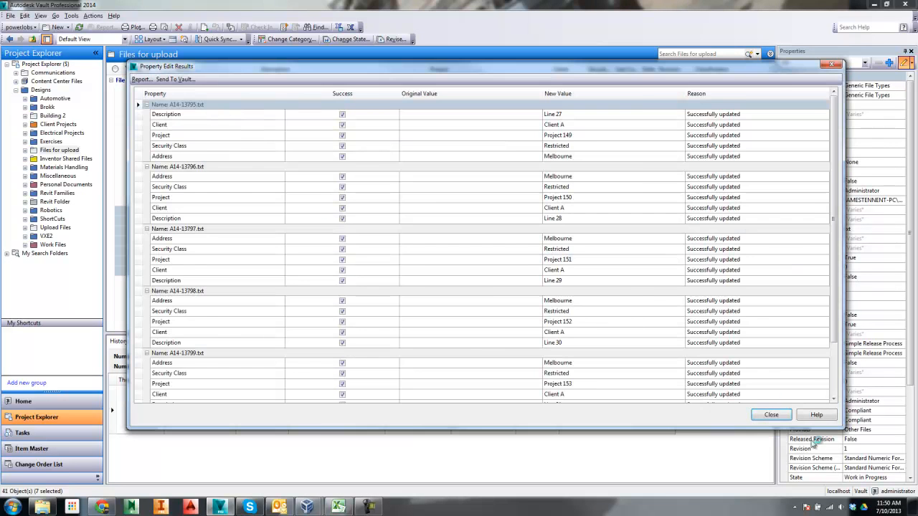
{"action": "left_click", "coordinate": [771, 414]}
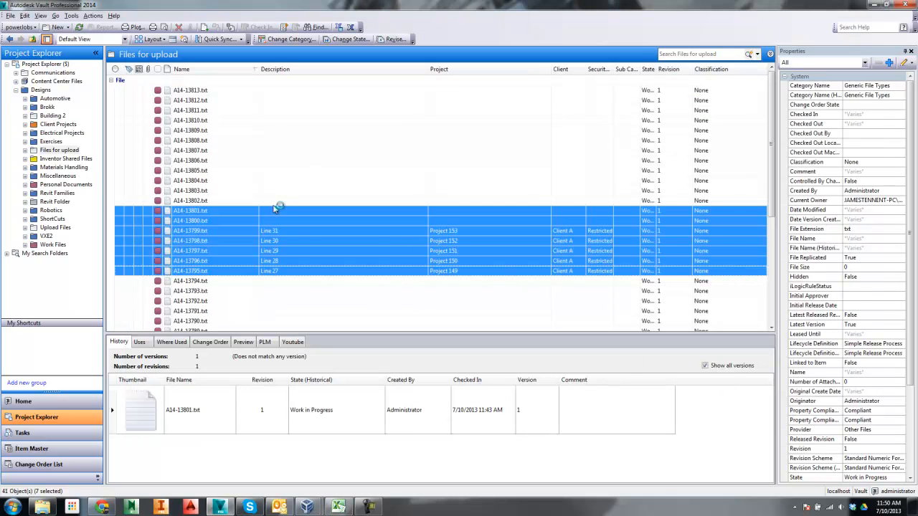
Review the Files for upload list for updated properties, and select the files A14-13795.txt to A14-13799.txt.
{"action": "left_click", "coordinate": [258, 230]}
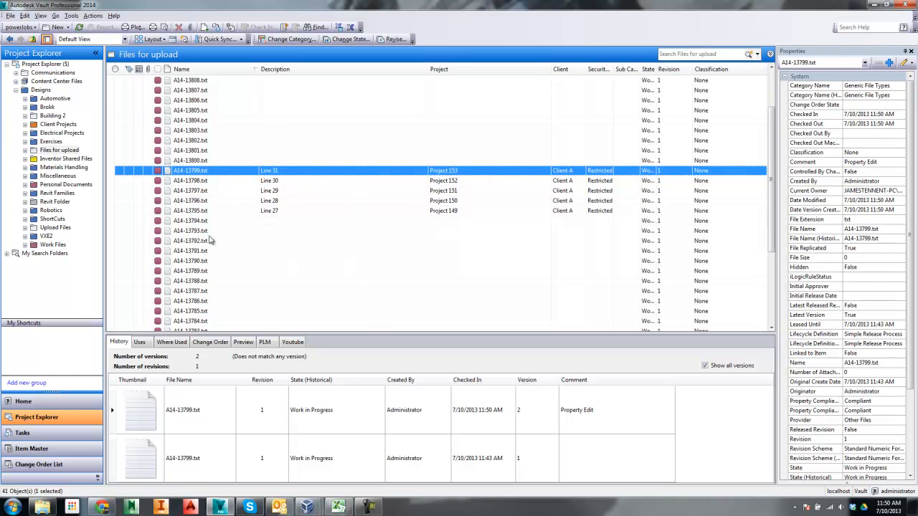
{"action": "scroll", "coordinate": [209, 237], "scroll_direction": "up", "scroll_amount": 2}
{"action": "scroll", "coordinate": [286, 161], "scroll_direction": "down", "scroll_amount": 6}
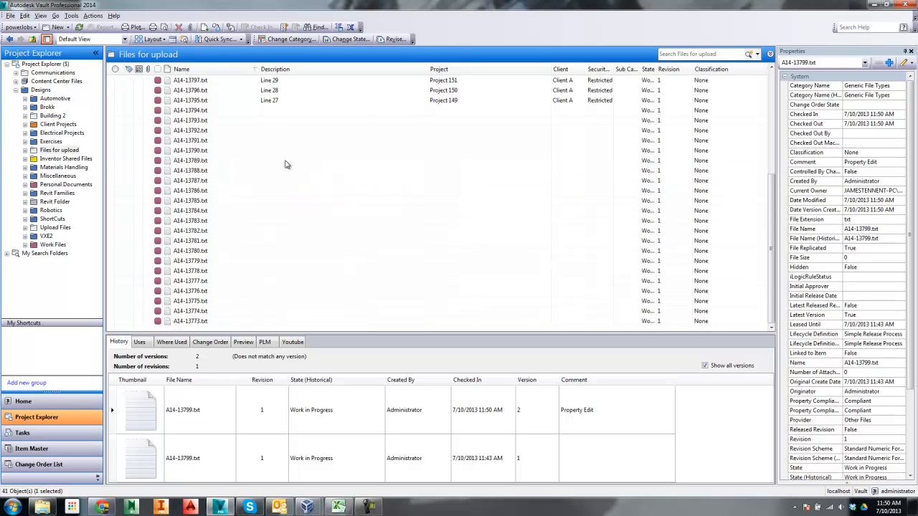
{"action": "scroll", "coordinate": [273, 156], "scroll_direction": "up", "scroll_amount": 6}
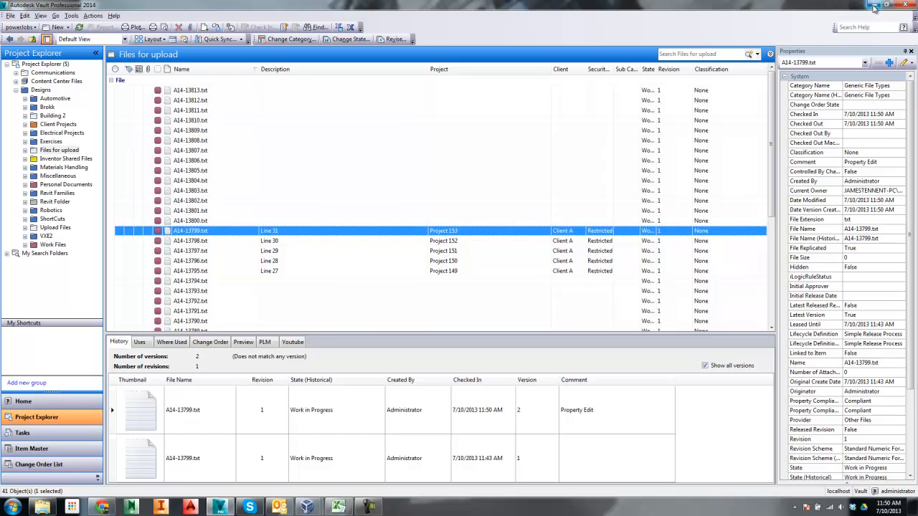
{"action": "key", "text": "Down"}
{"action": "key", "text": "Down"}
{"action": "key", "text": "Down"}
{"action": "key", "text": "Down"}
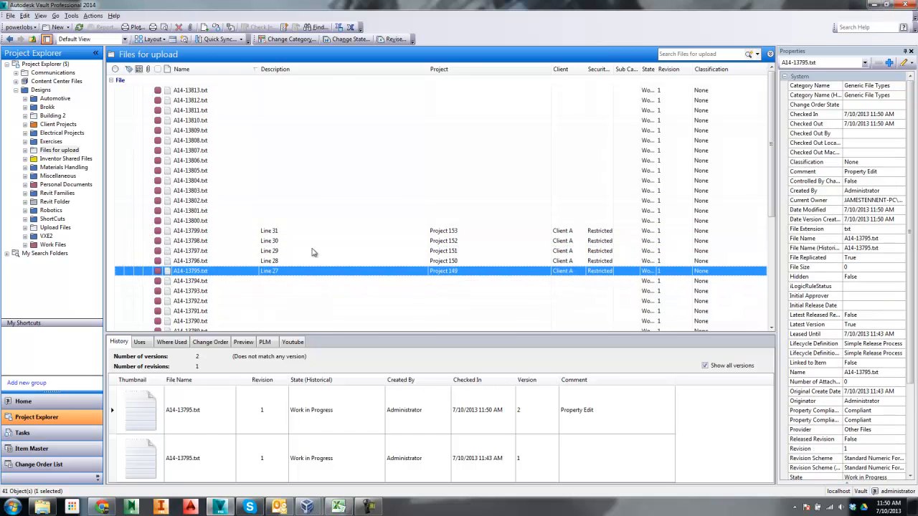
{"action": "left_click", "coordinate": [273, 232], "text": "shift"}
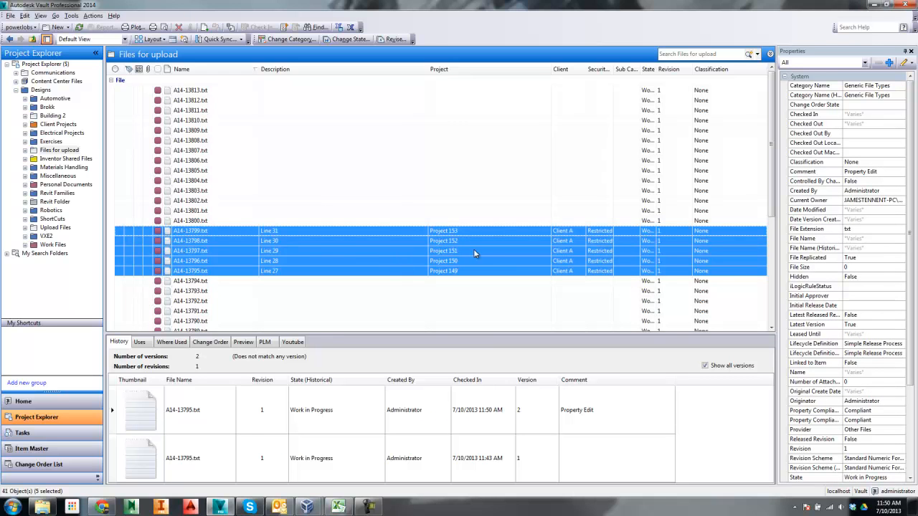